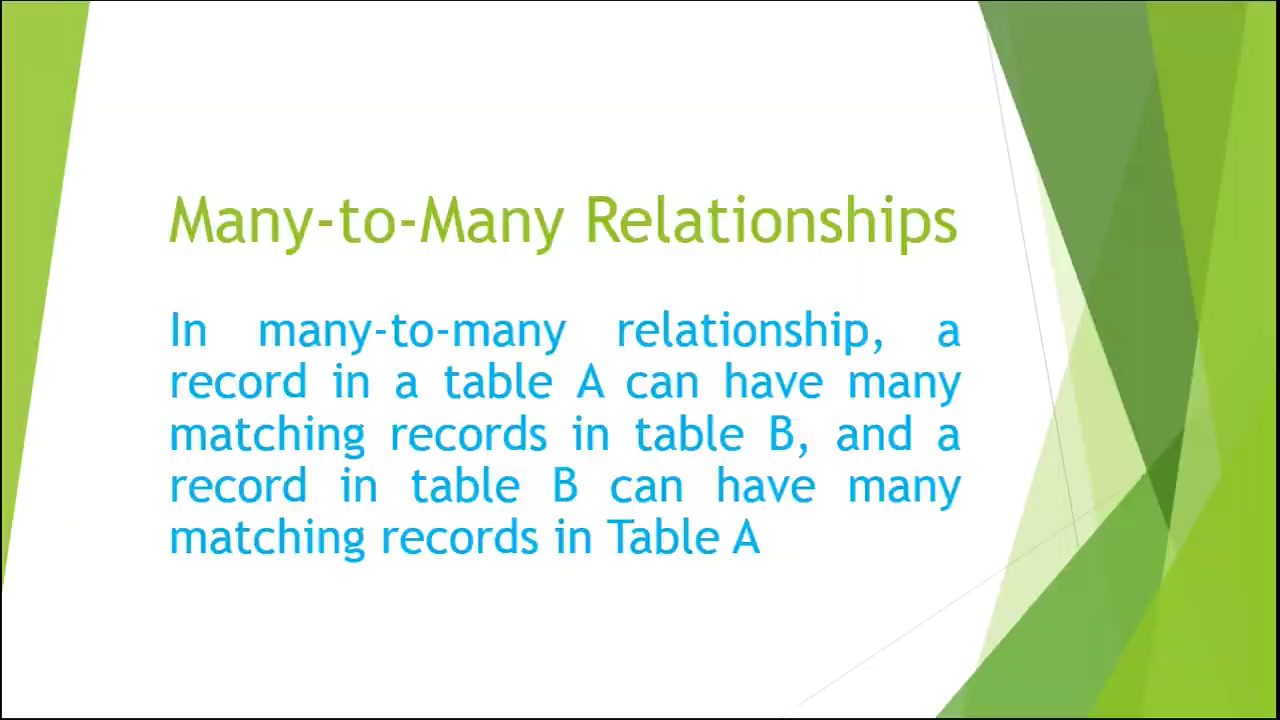
# Exit the slide show and return to editing the Relationships in Table presentation.
pyautogui.click(408, 387)
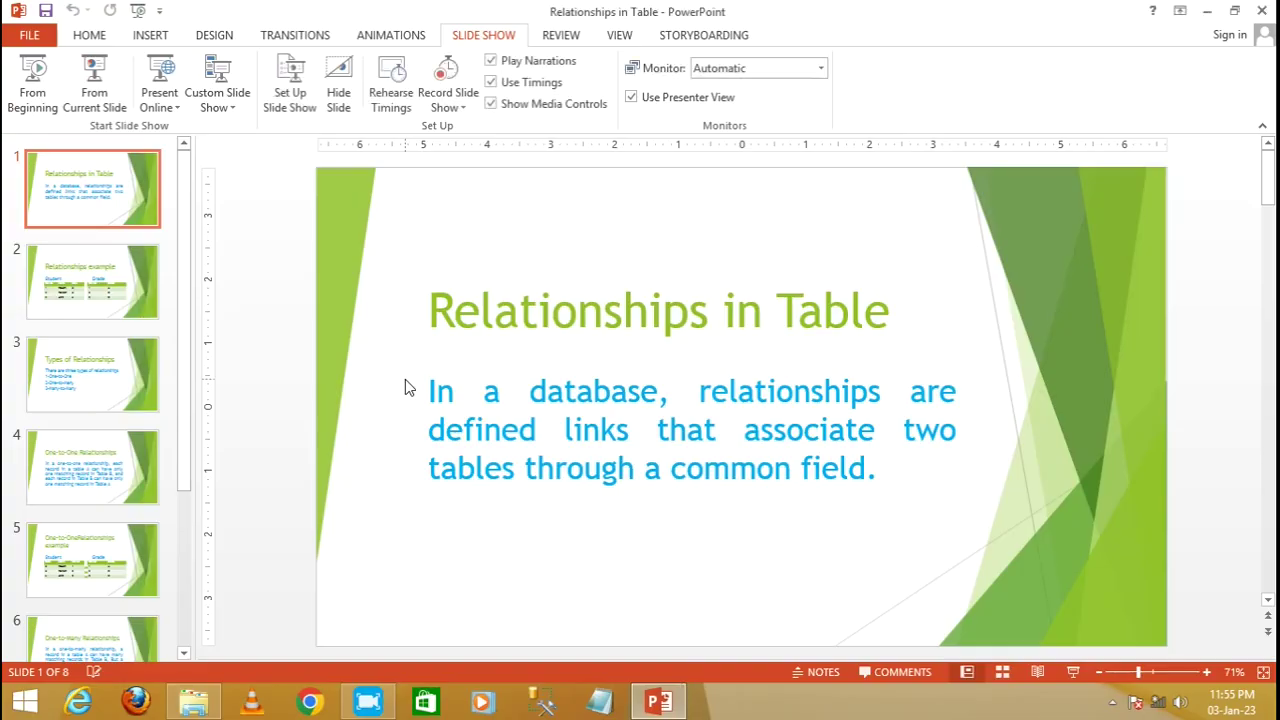
# Minimize PowerPoint, launch OpenOffice and create a new registered database with the Database Wizard.
pyautogui.click(1208, 12)
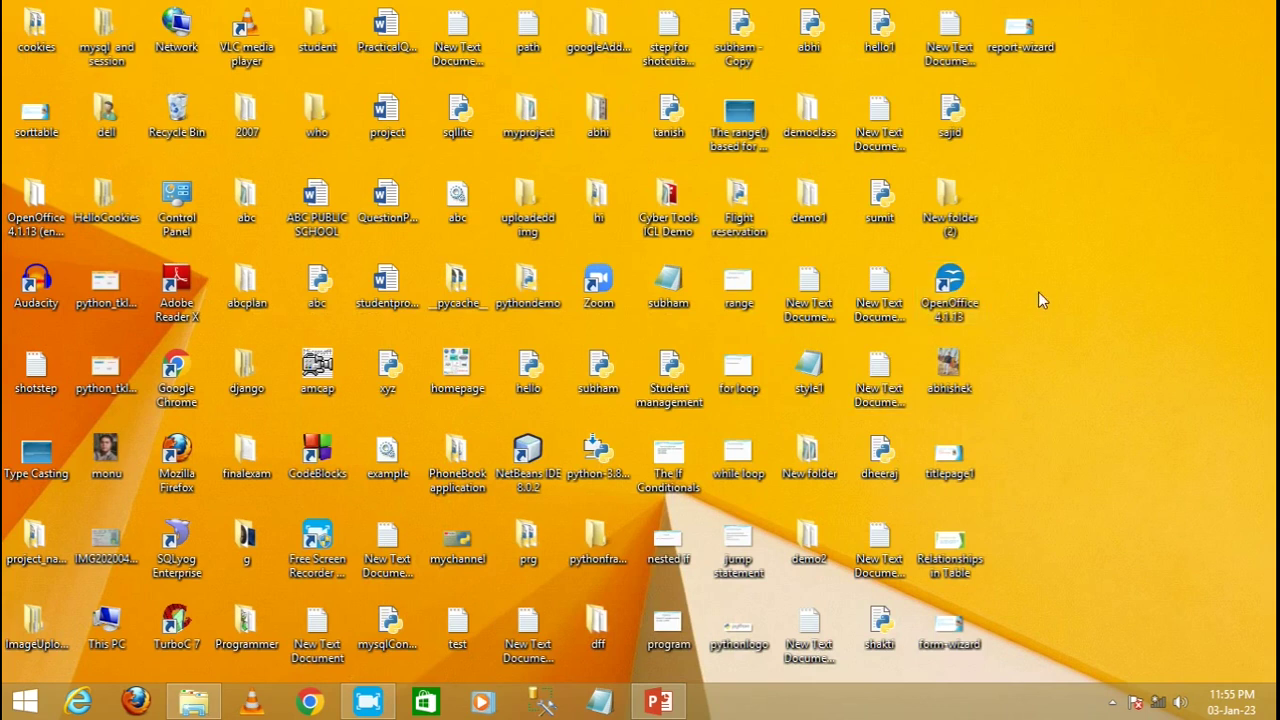
pyautogui.doubleClick(953, 285)
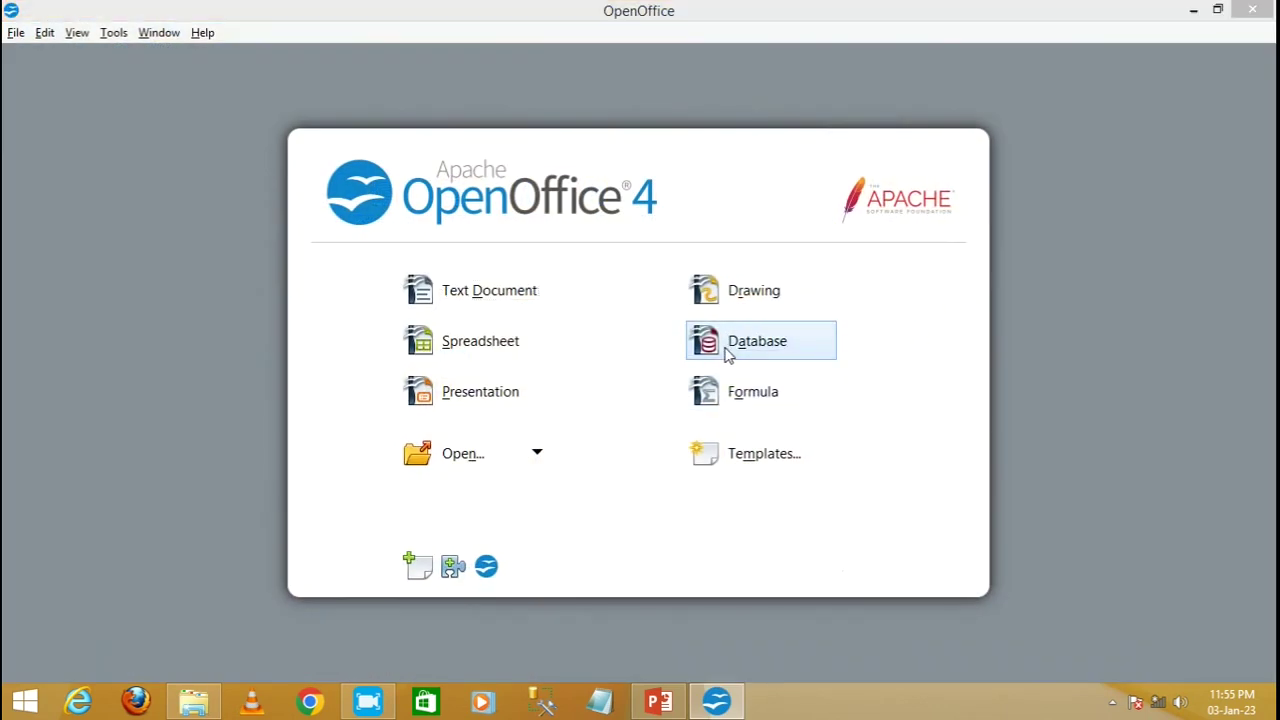
pyautogui.click(727, 352)
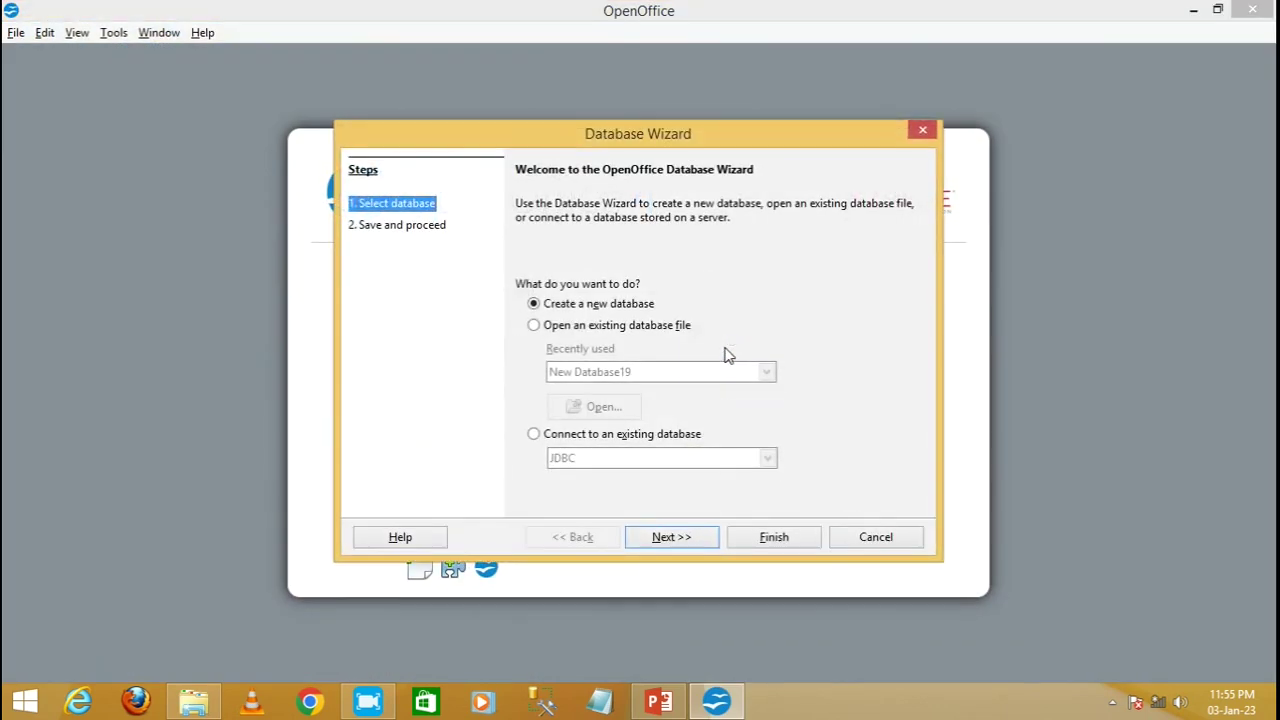
pyautogui.click(674, 540)
pyautogui.click(770, 541)
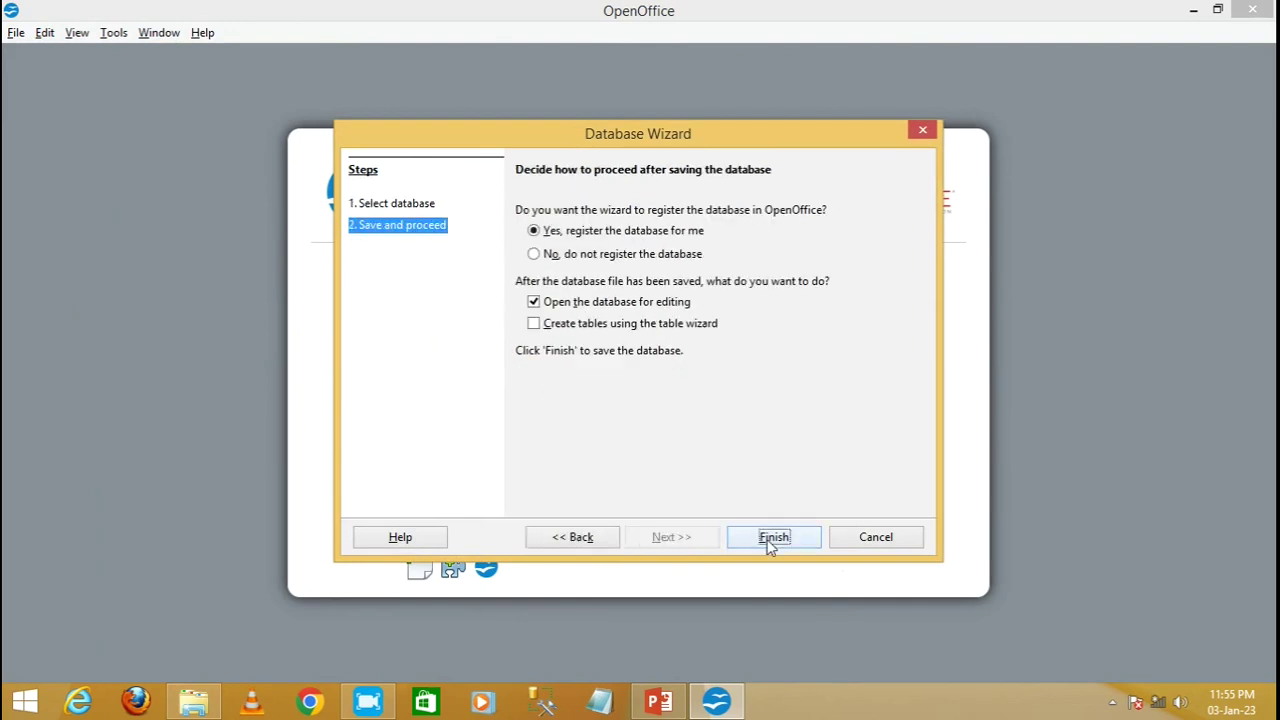
# Save the new database as New Database20 in the New folder (2) folder.
pyautogui.click(589, 500)
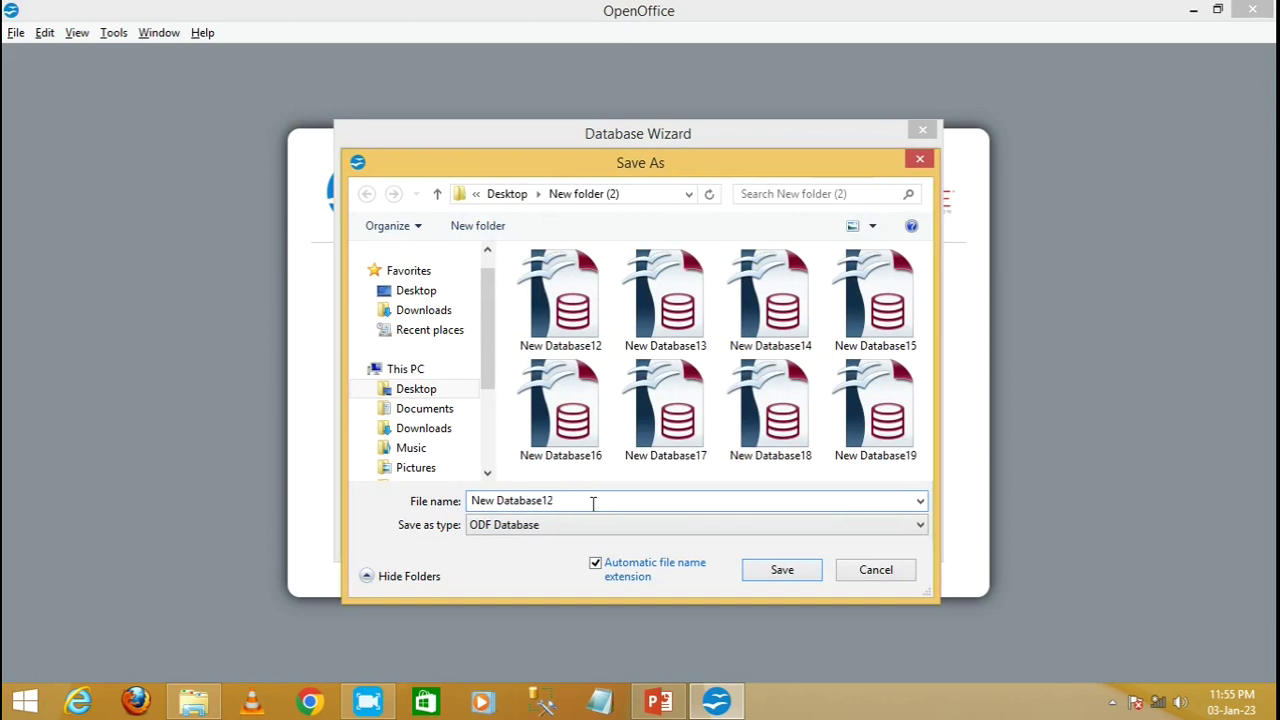
pyautogui.press('BackSpace')
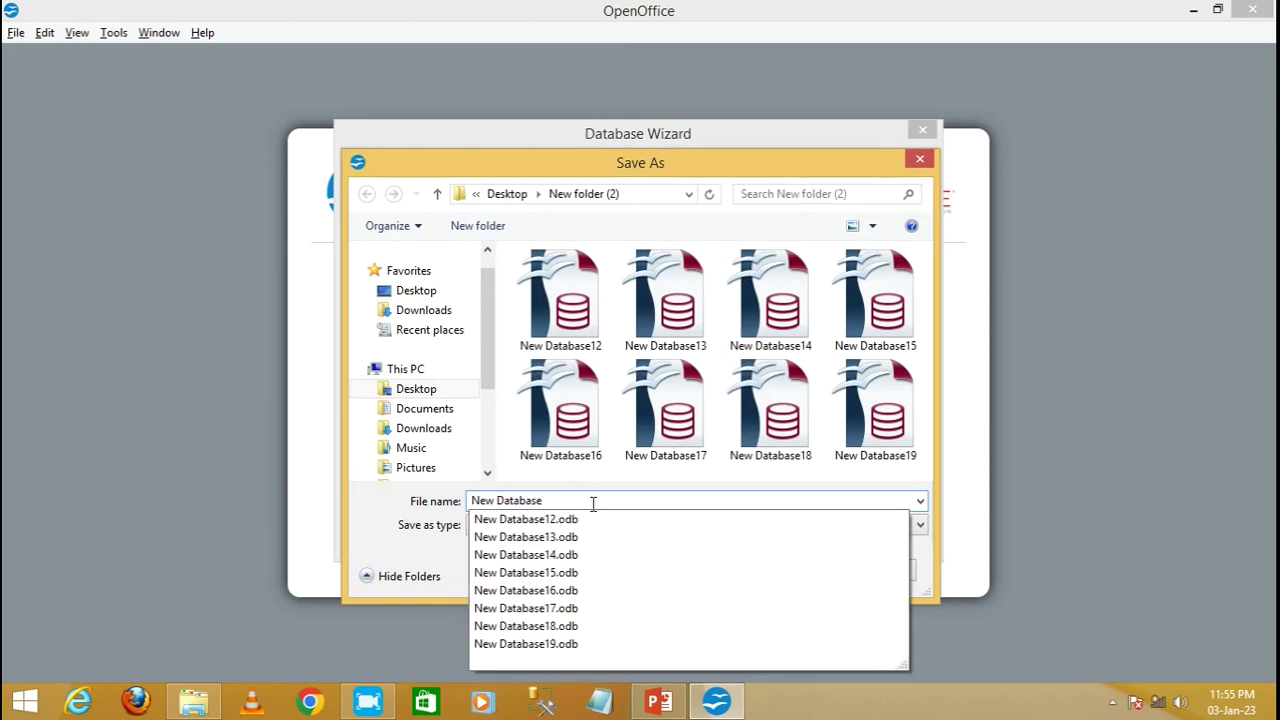
pyautogui.write('20')
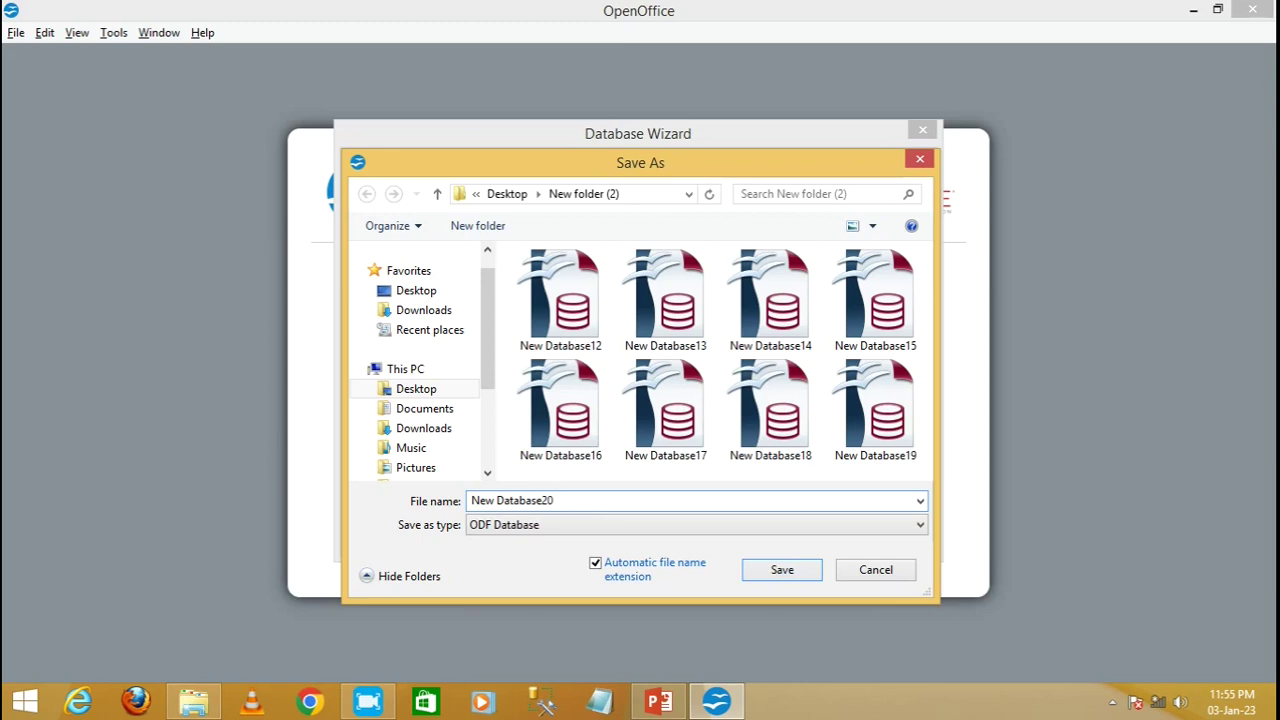
pyautogui.click(789, 576)
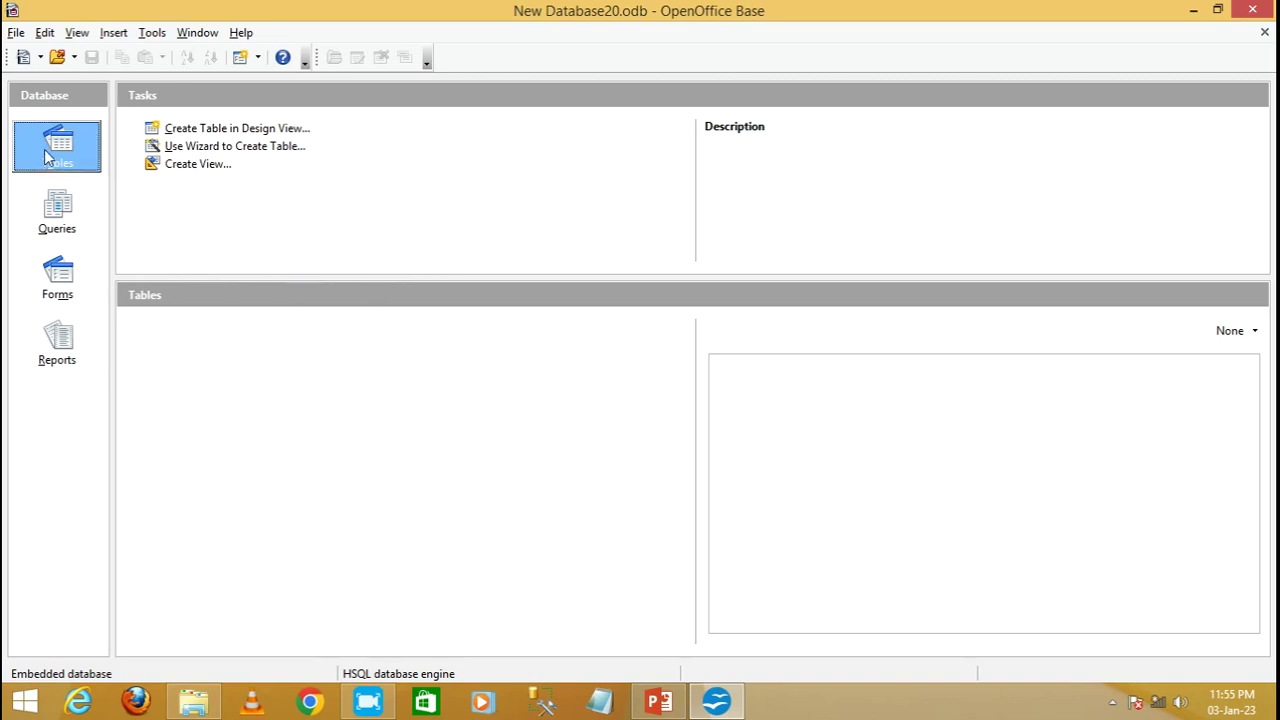
# Start a new table in Design View with an Integer field named RollNo.
pyautogui.click(225, 130)
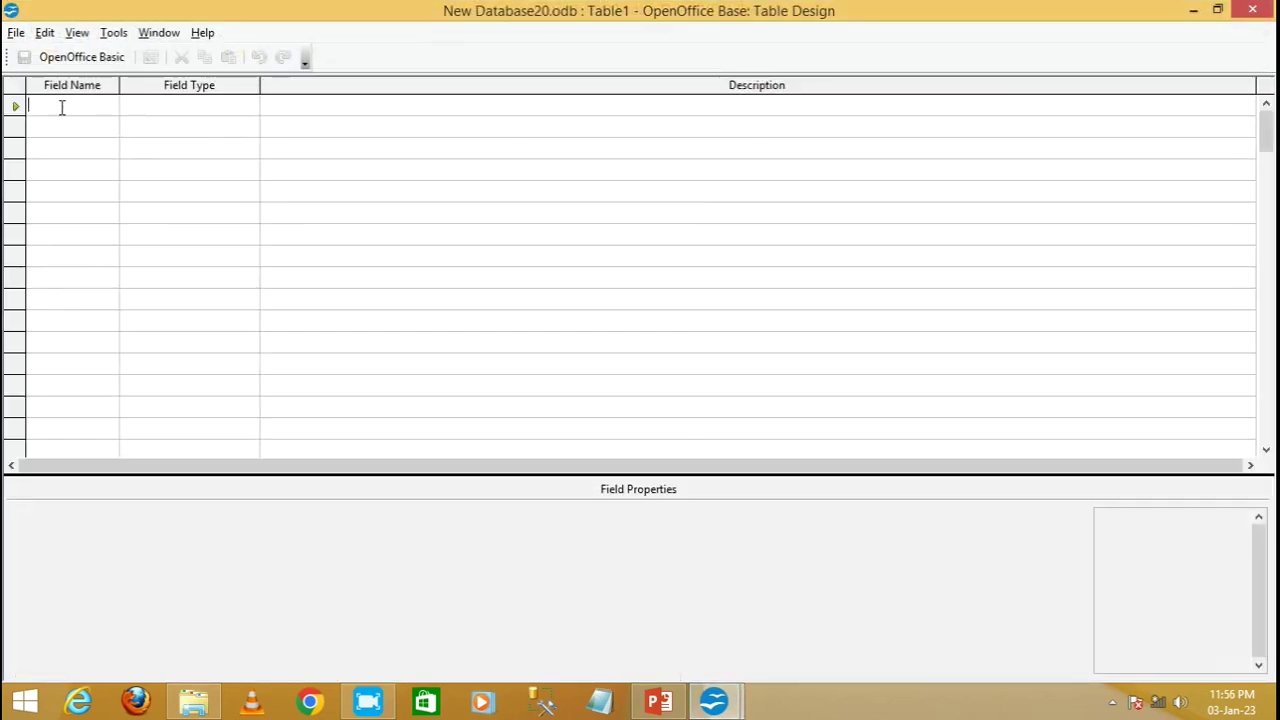
pyautogui.write('RollNo')
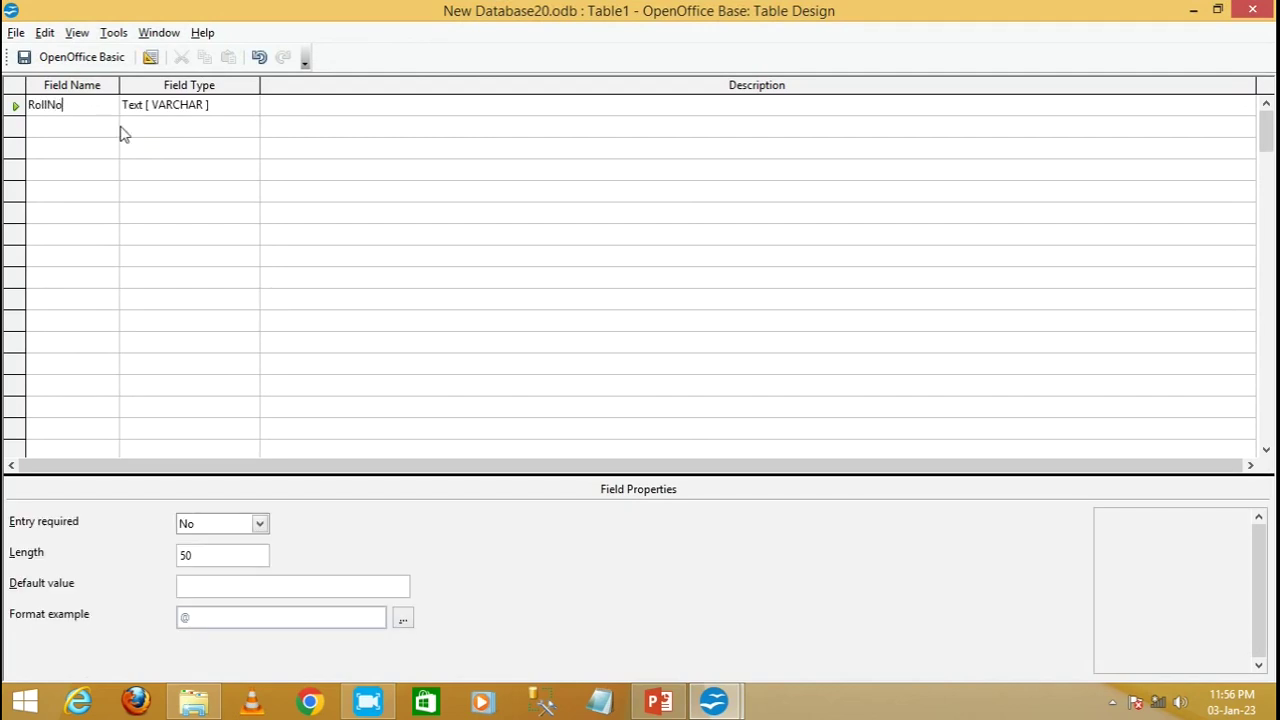
pyautogui.click(222, 109)
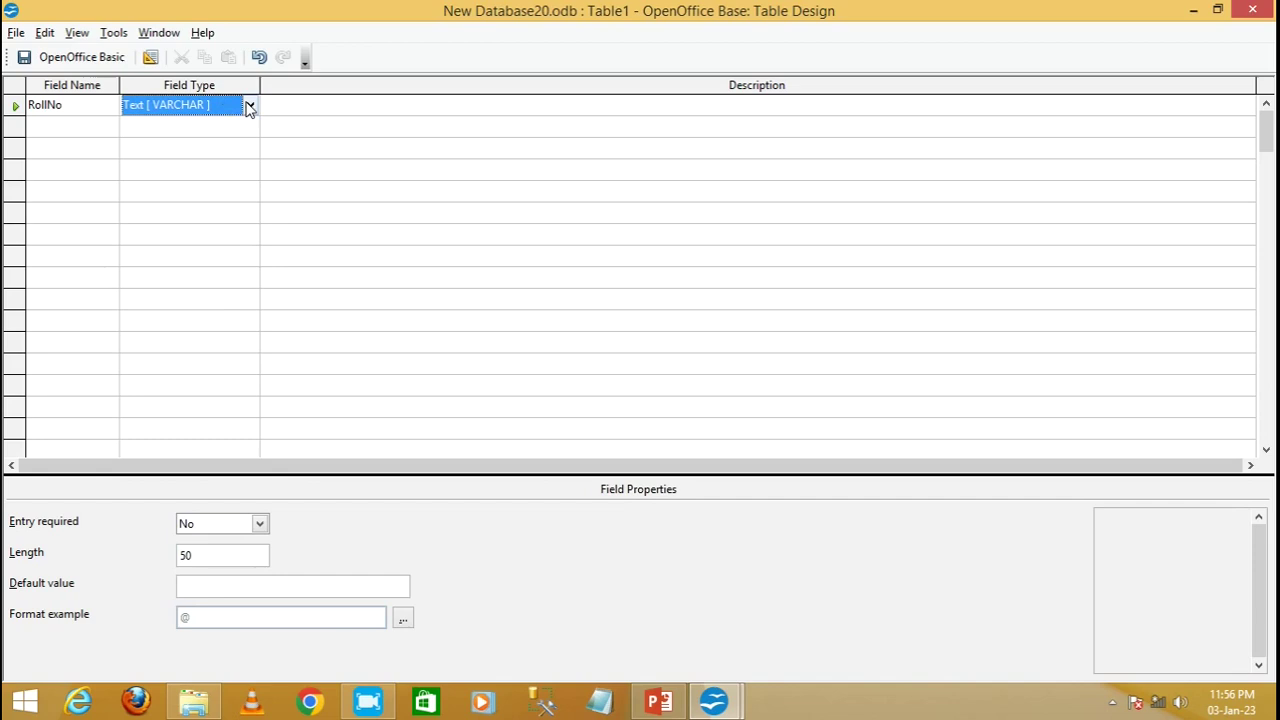
pyautogui.click(250, 105)
pyautogui.click(183, 172)
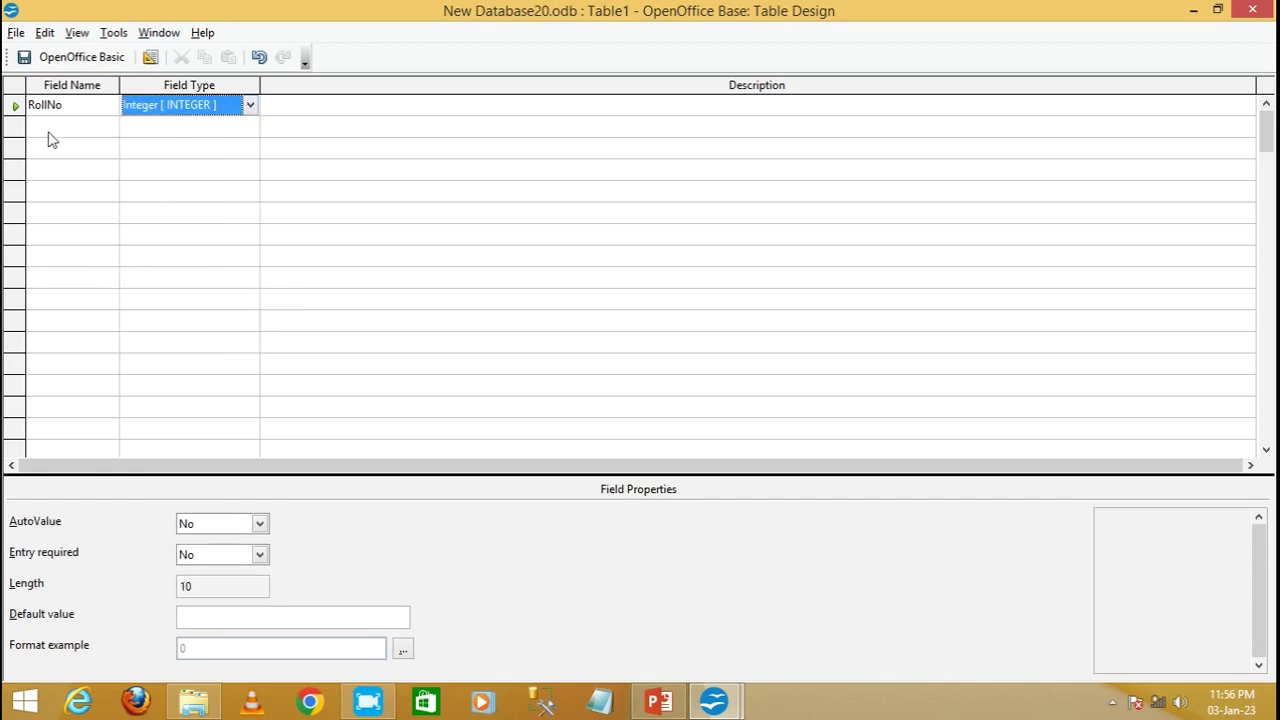
# Add Name and Class text fields below RollNo.
pyautogui.click(45, 129)
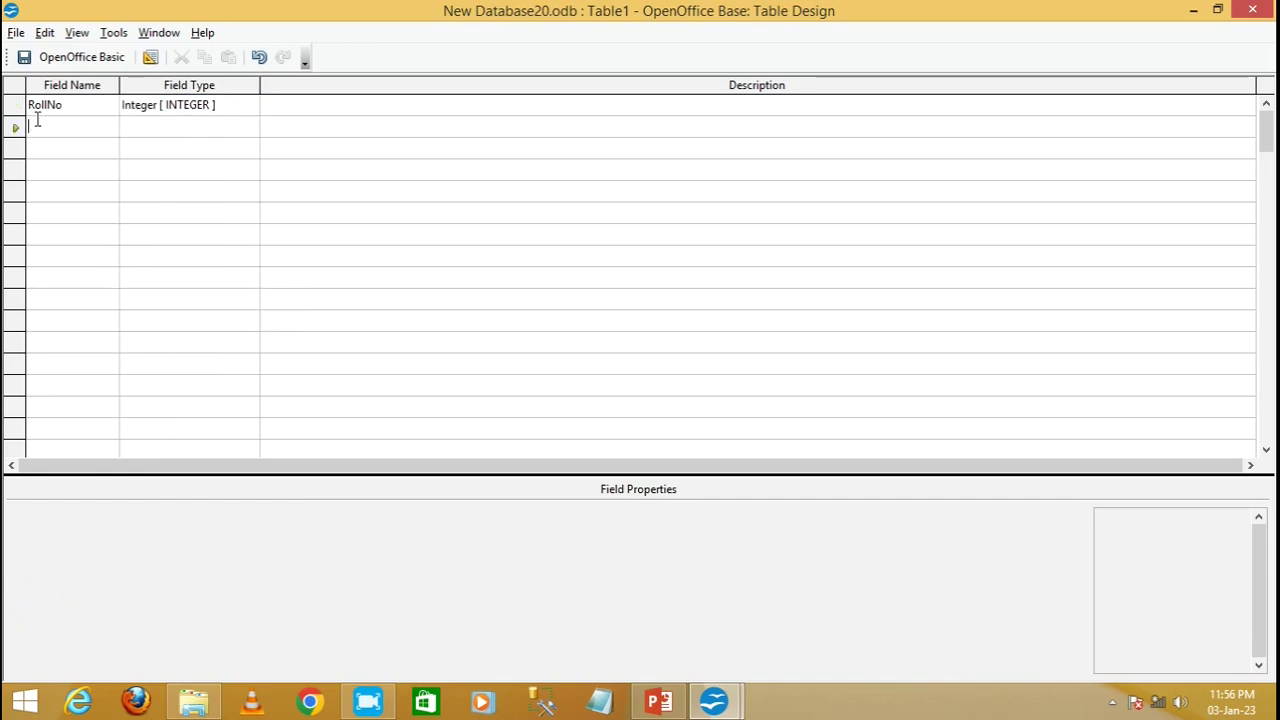
pyautogui.write('Na')
pyautogui.press('BackSpace')
pyautogui.press('BackSpace')
pyautogui.write('Na')
pyautogui.click(48, 148)
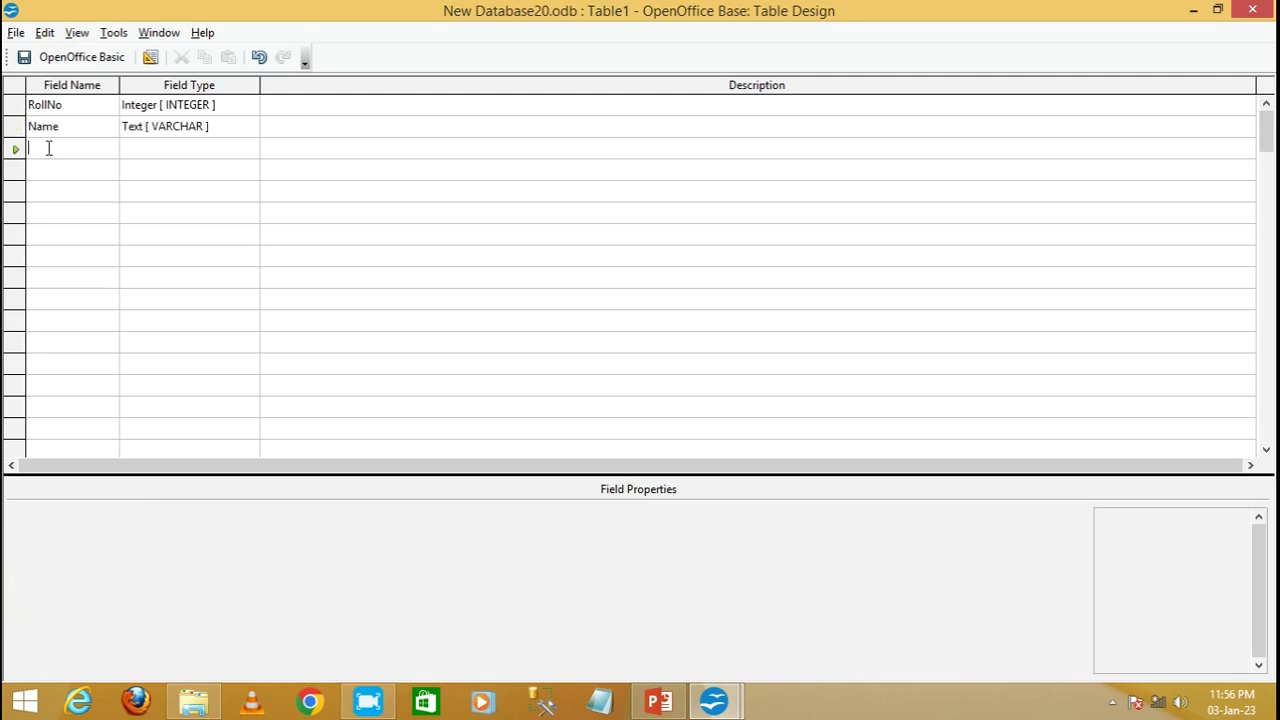
pyautogui.write('Class')
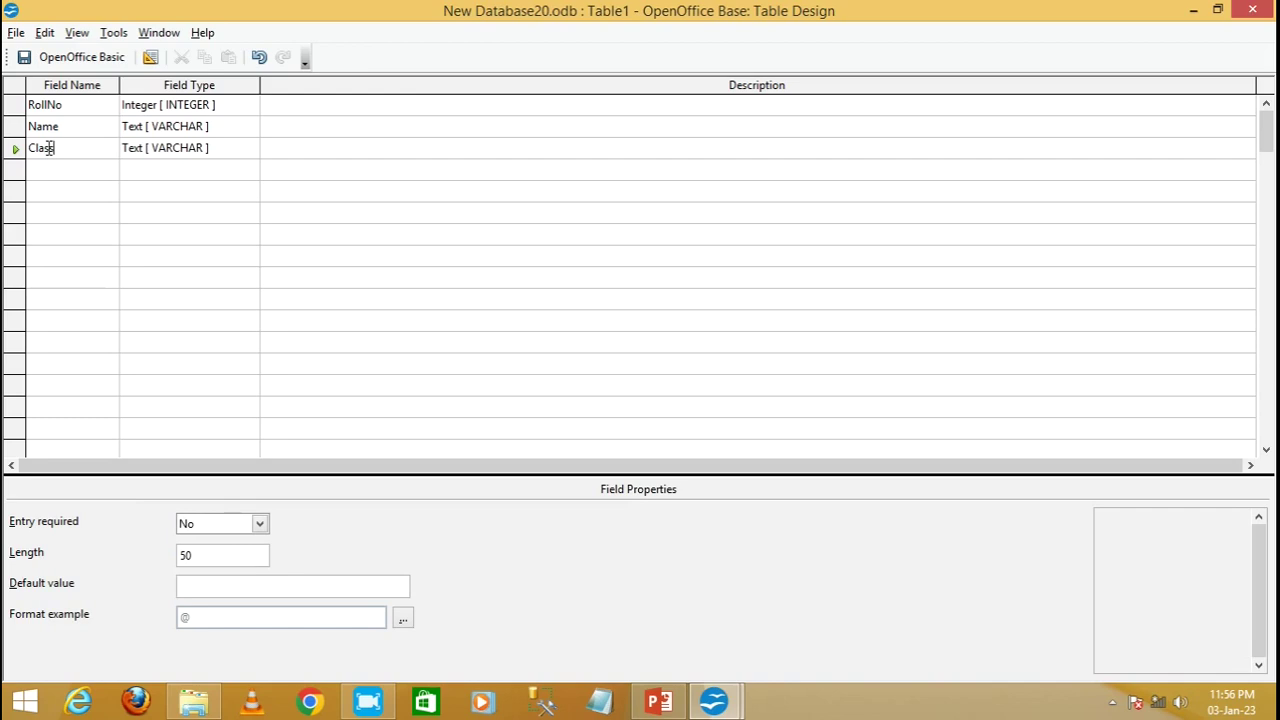
# Make RollNo the primary key and save the table as Student.
pyautogui.click(14, 105)
pyautogui.rightClick(14, 105)
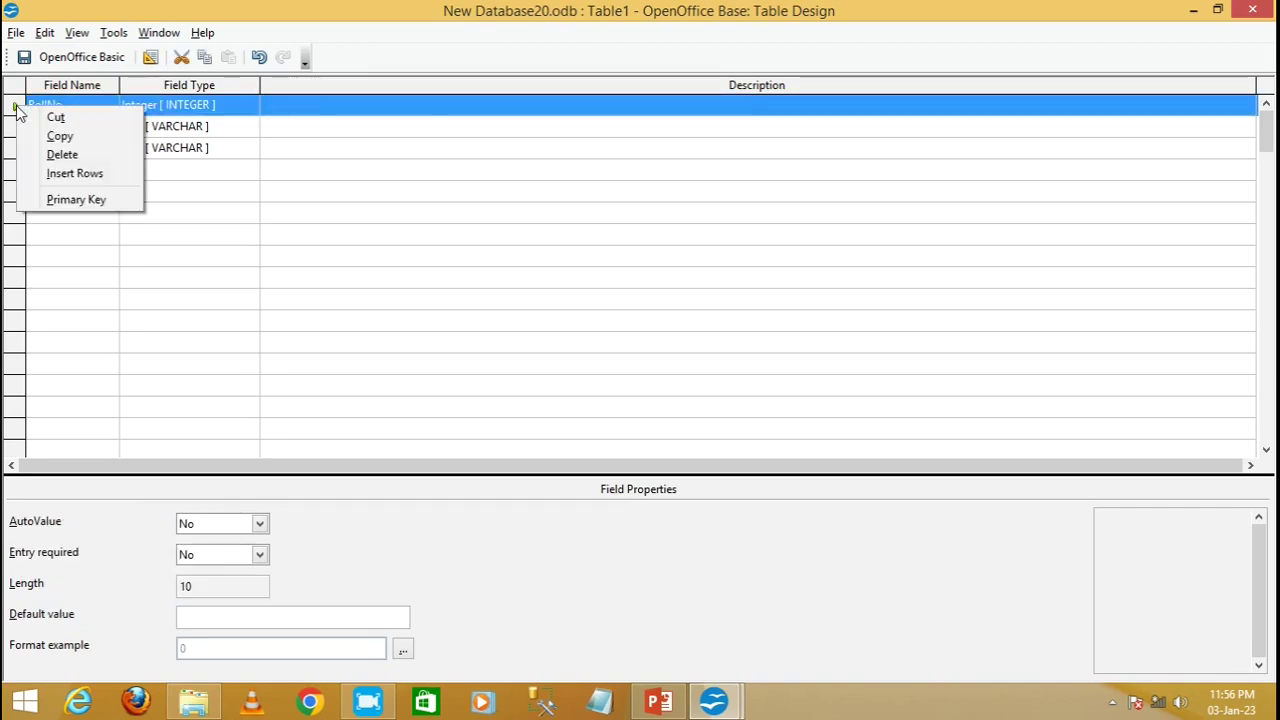
pyautogui.click(60, 199)
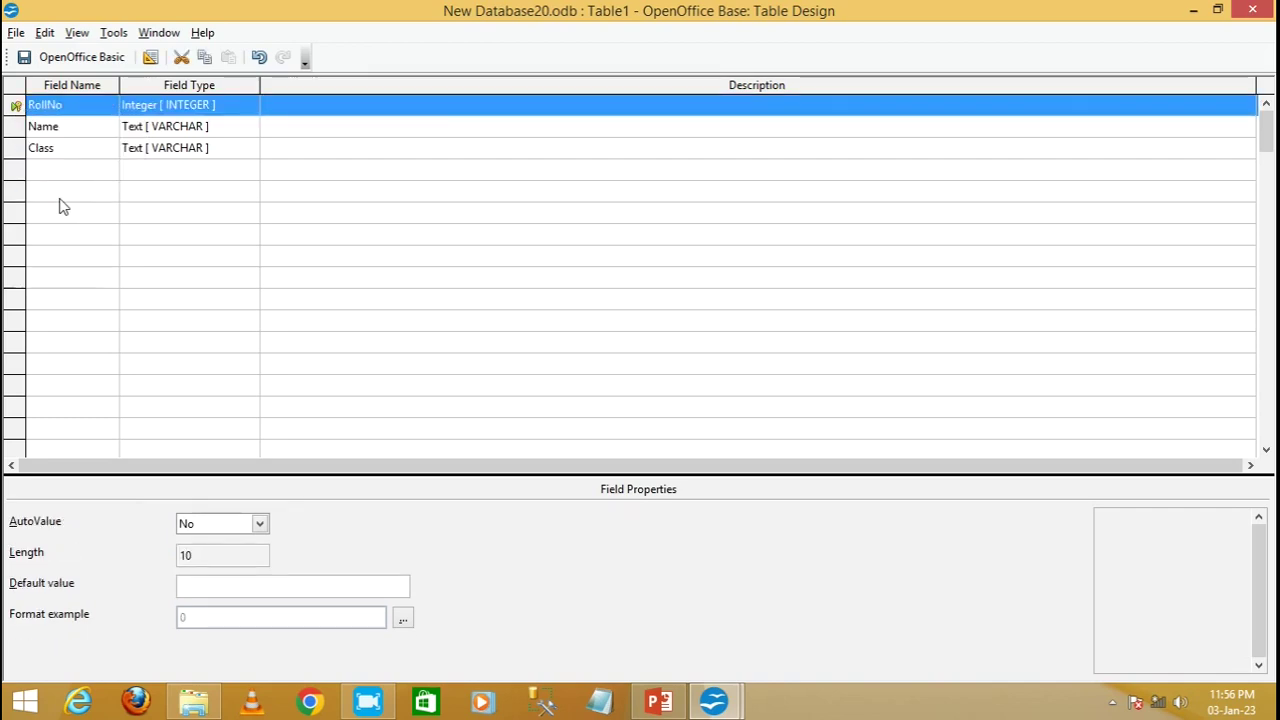
pyautogui.click(24, 58)
pyautogui.press('BackSpace')
pyautogui.write('Student')
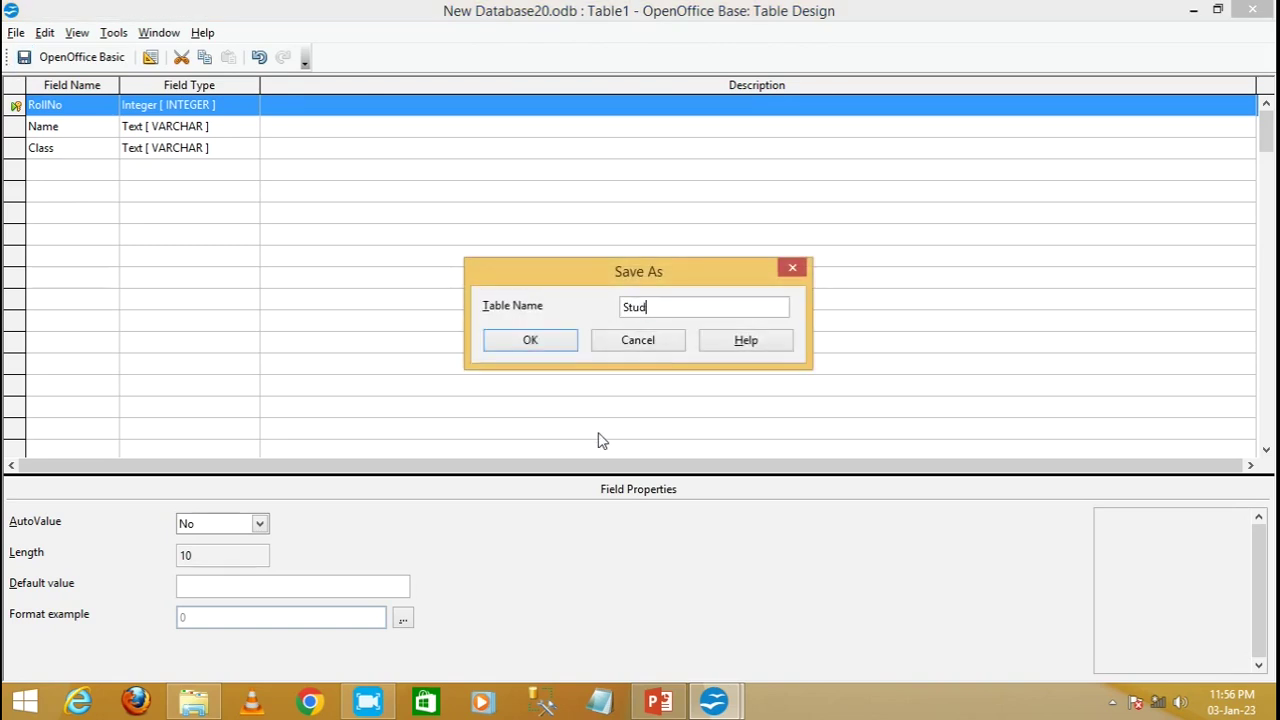
pyautogui.click(528, 341)
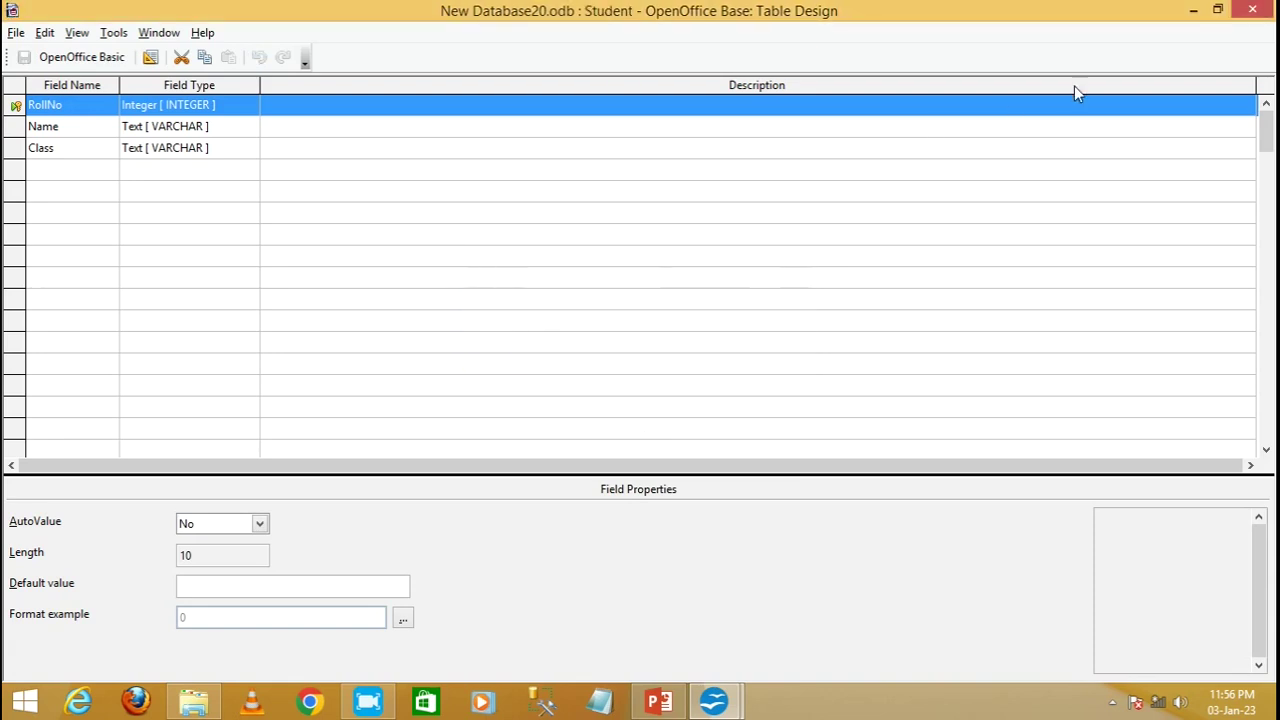
pyautogui.click(1245, 14)
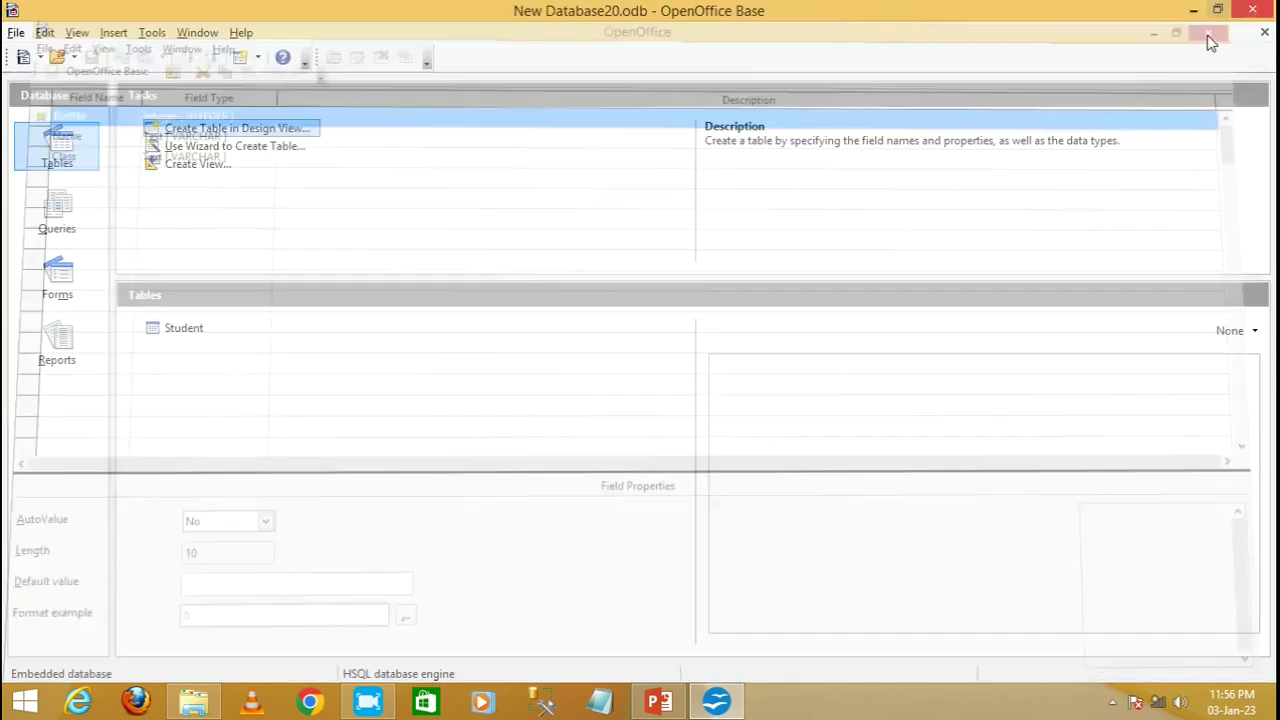
# Start a second table design with an Integer field named RollNo.
pyautogui.click(224, 130)
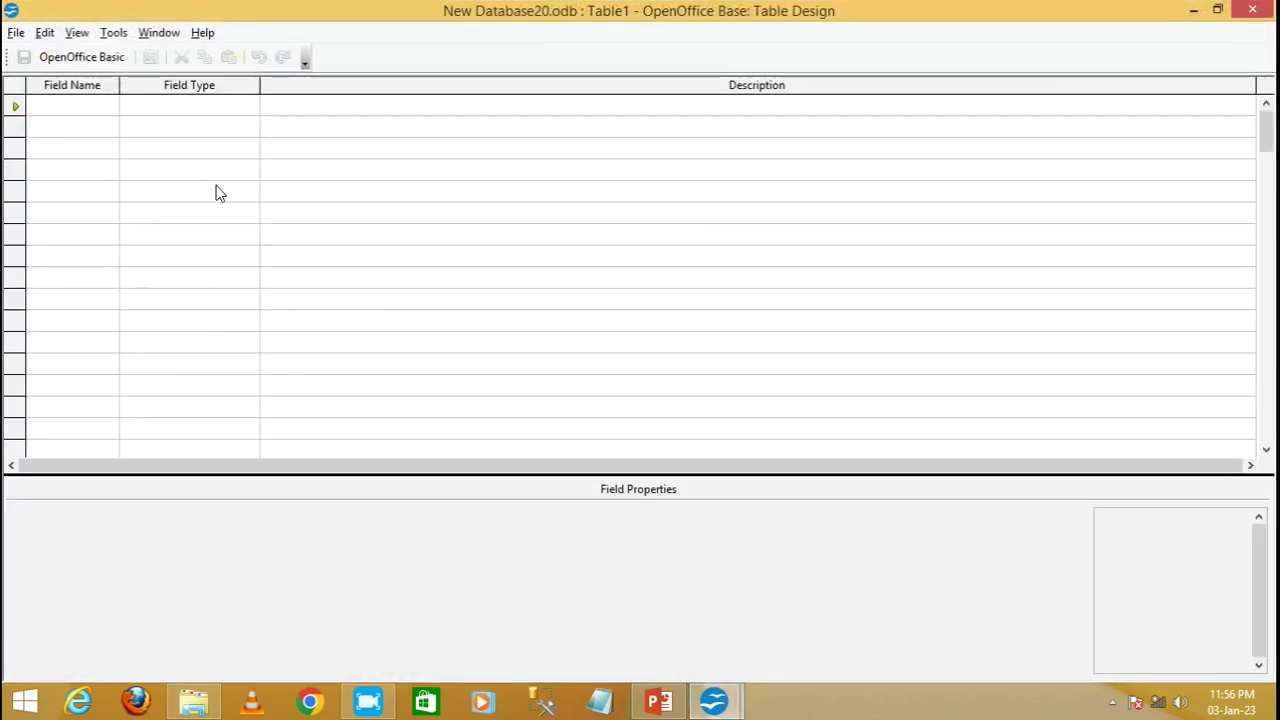
pyautogui.write('RollNo')
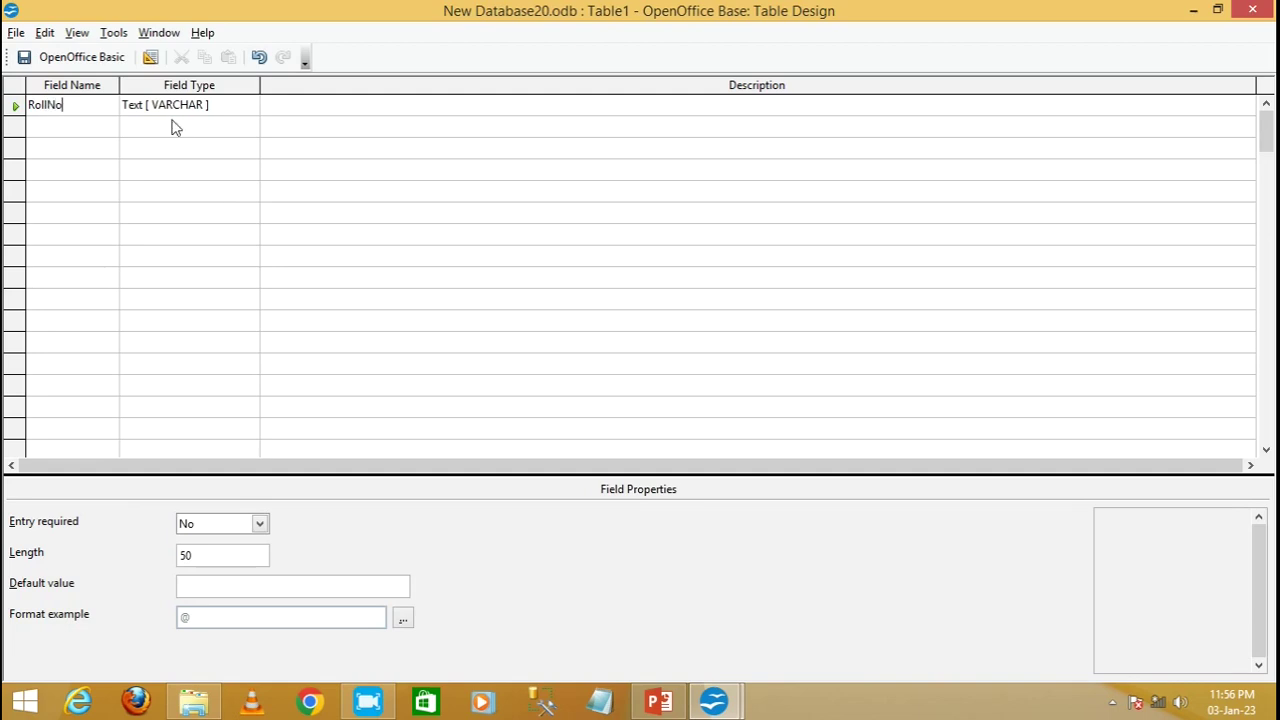
pyautogui.click(227, 106)
pyautogui.click(242, 110)
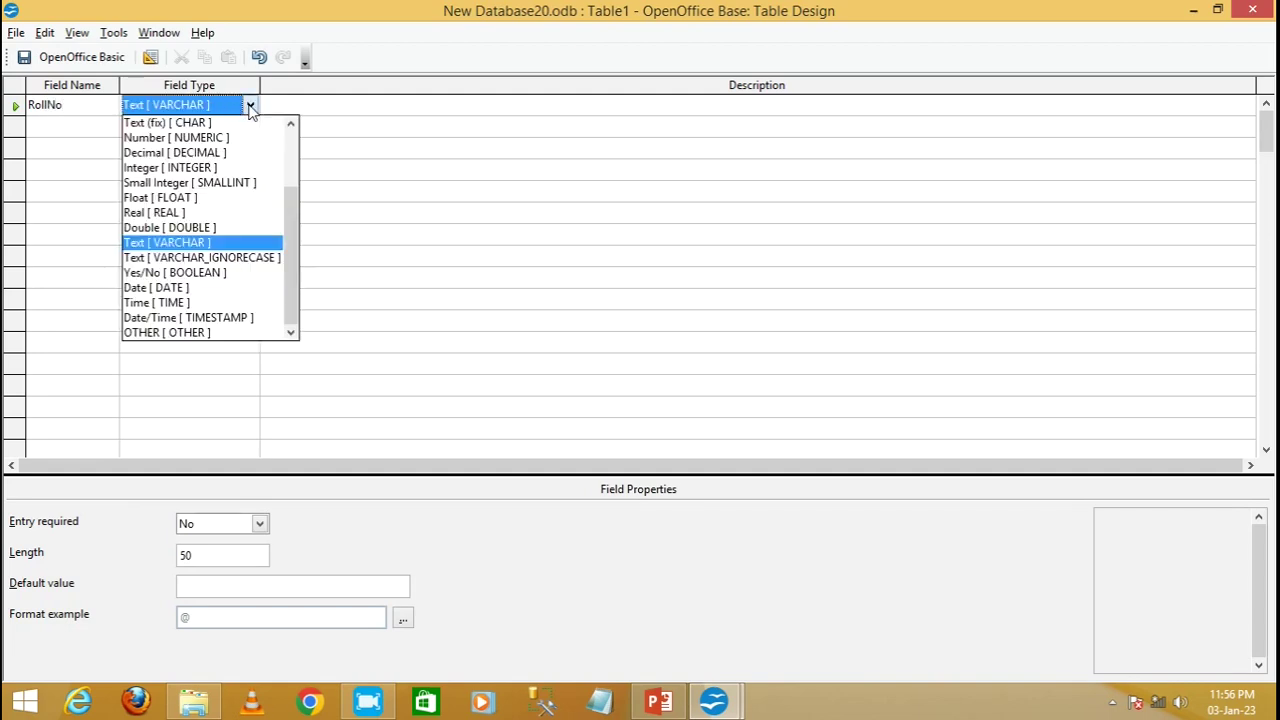
pyautogui.click(160, 175)
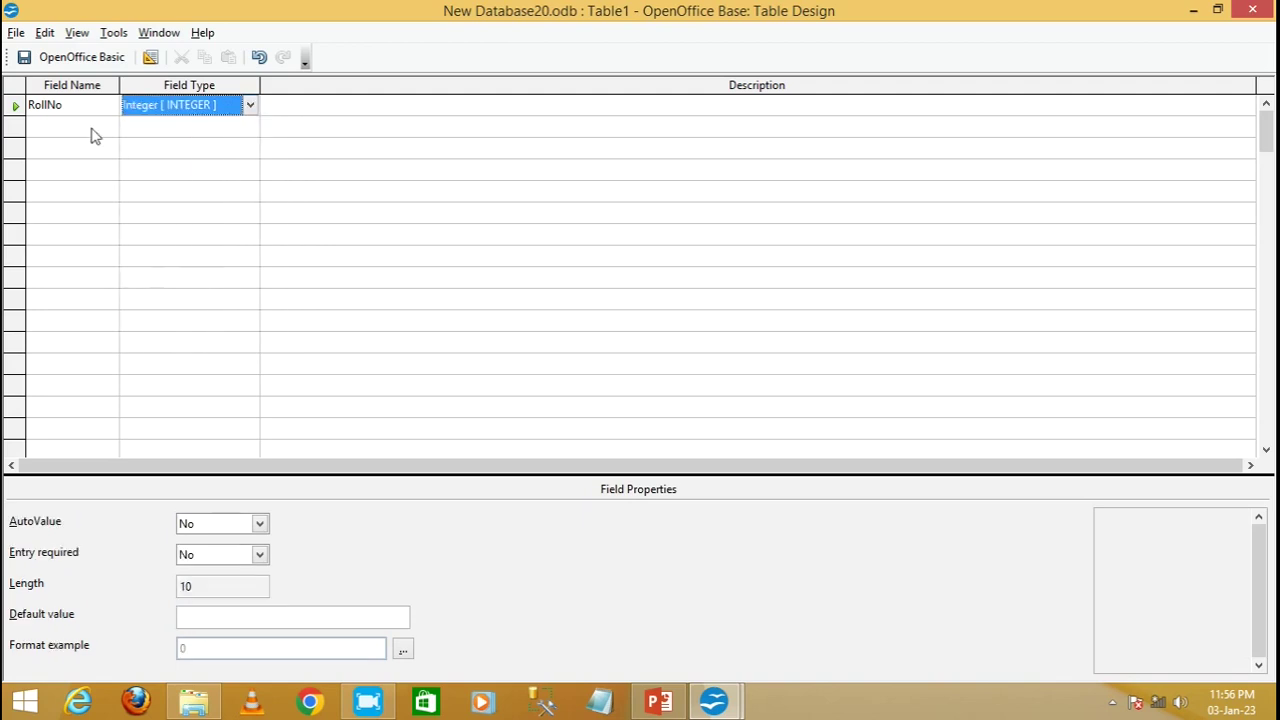
# Add Name and Marks text fields and make RollNo the primary key.
pyautogui.click(52, 127)
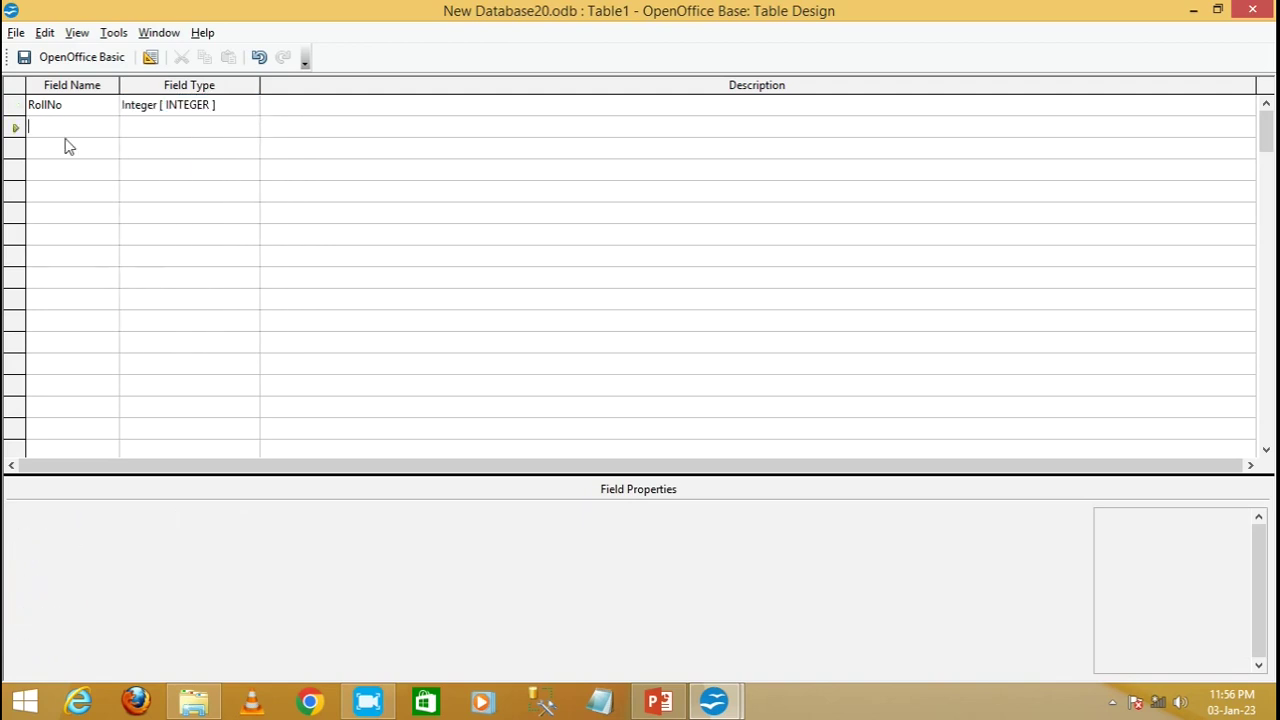
pyautogui.write('Name')
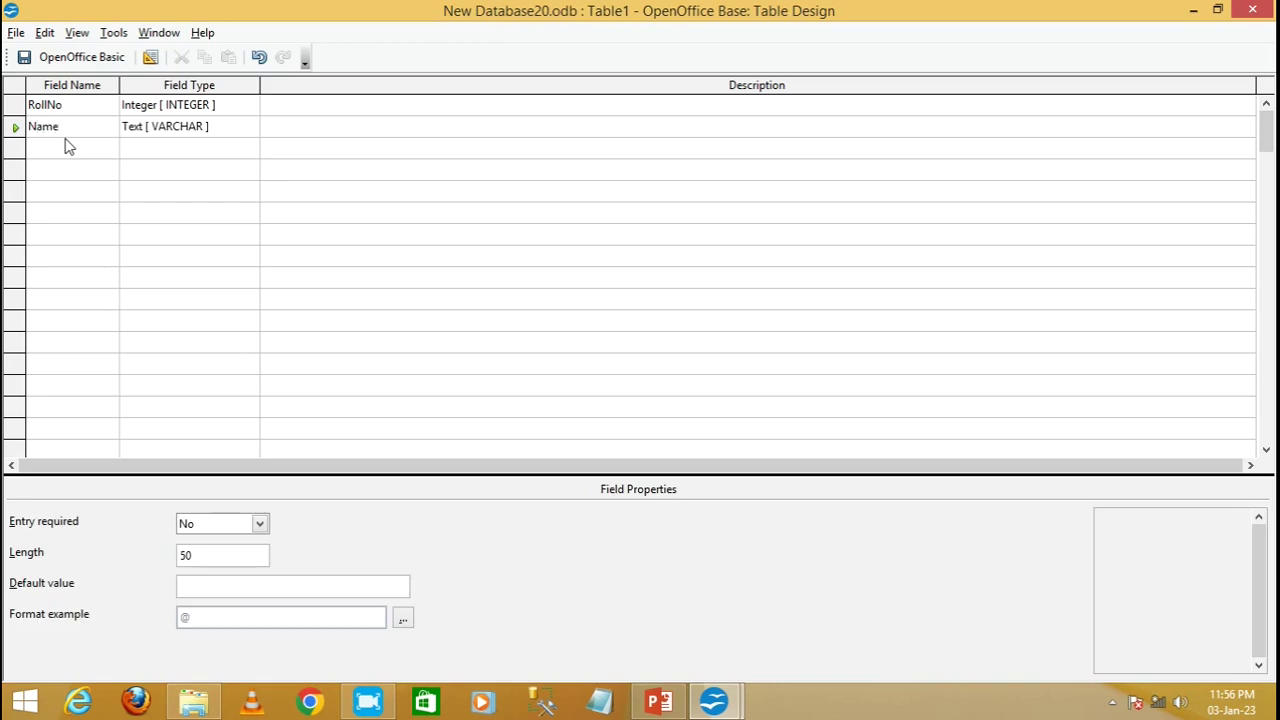
pyautogui.click(58, 150)
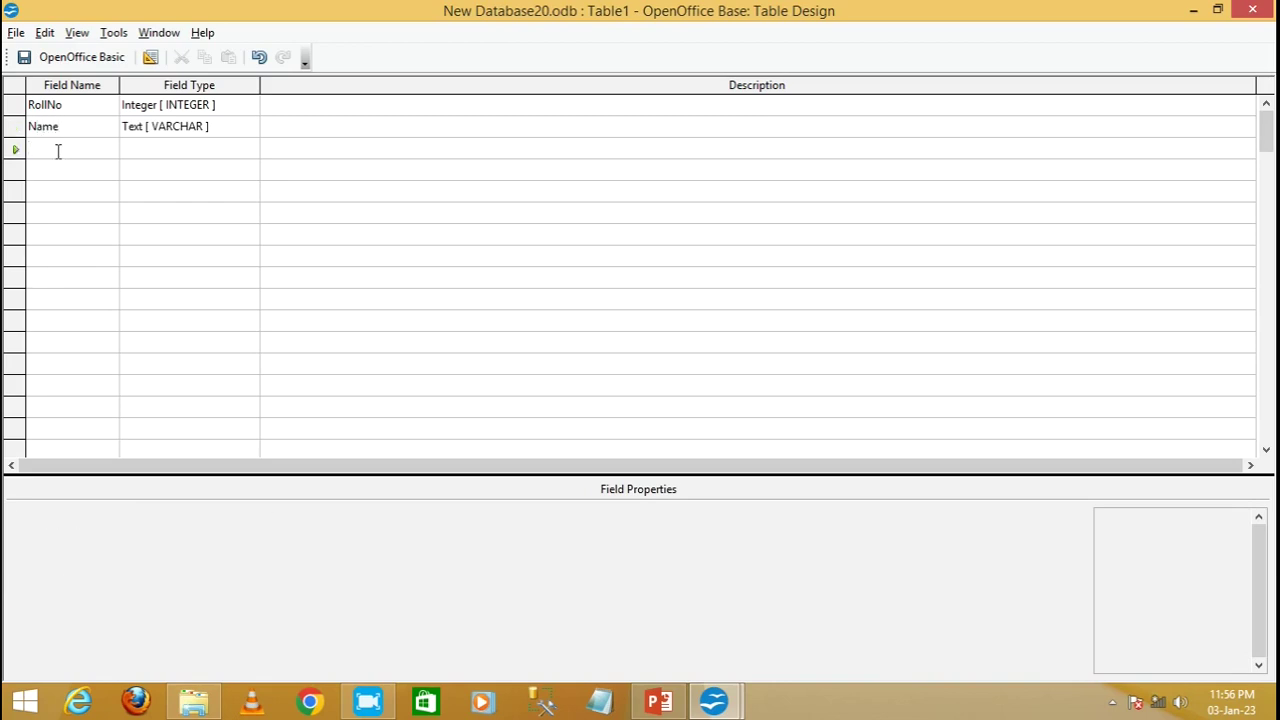
pyautogui.write('Marks')
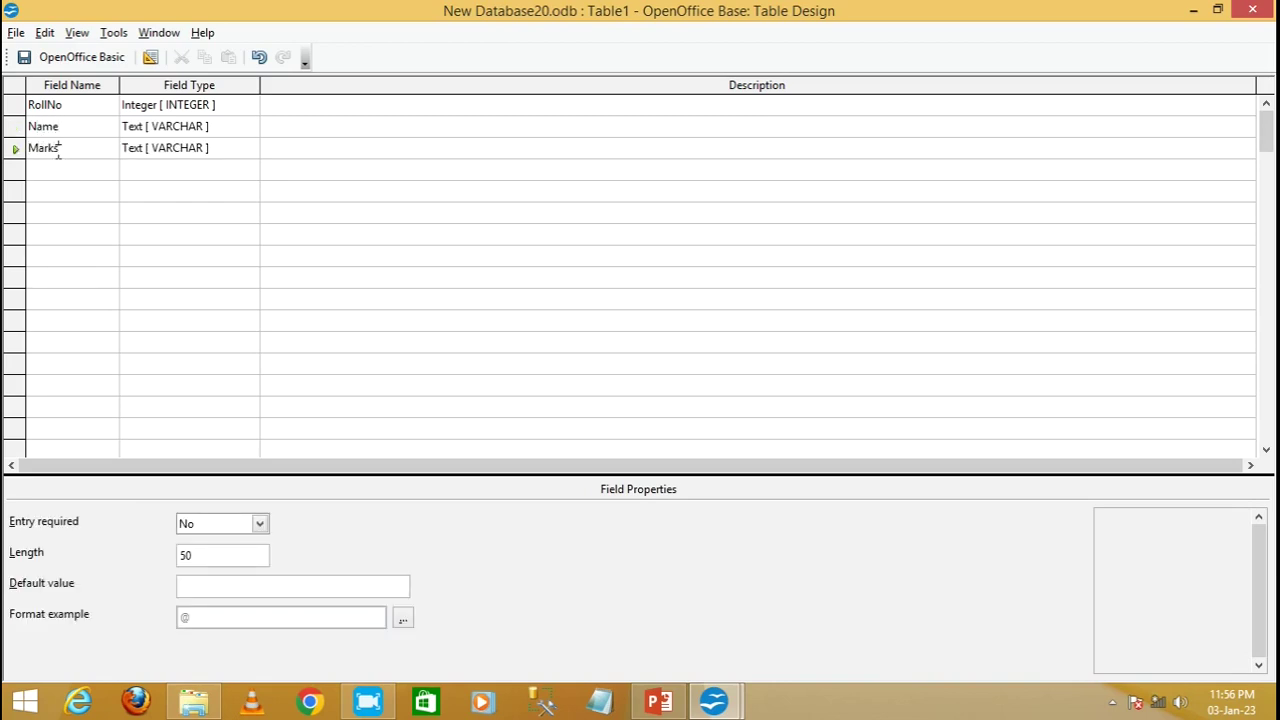
pyautogui.click(14, 107)
pyautogui.rightClick(14, 110)
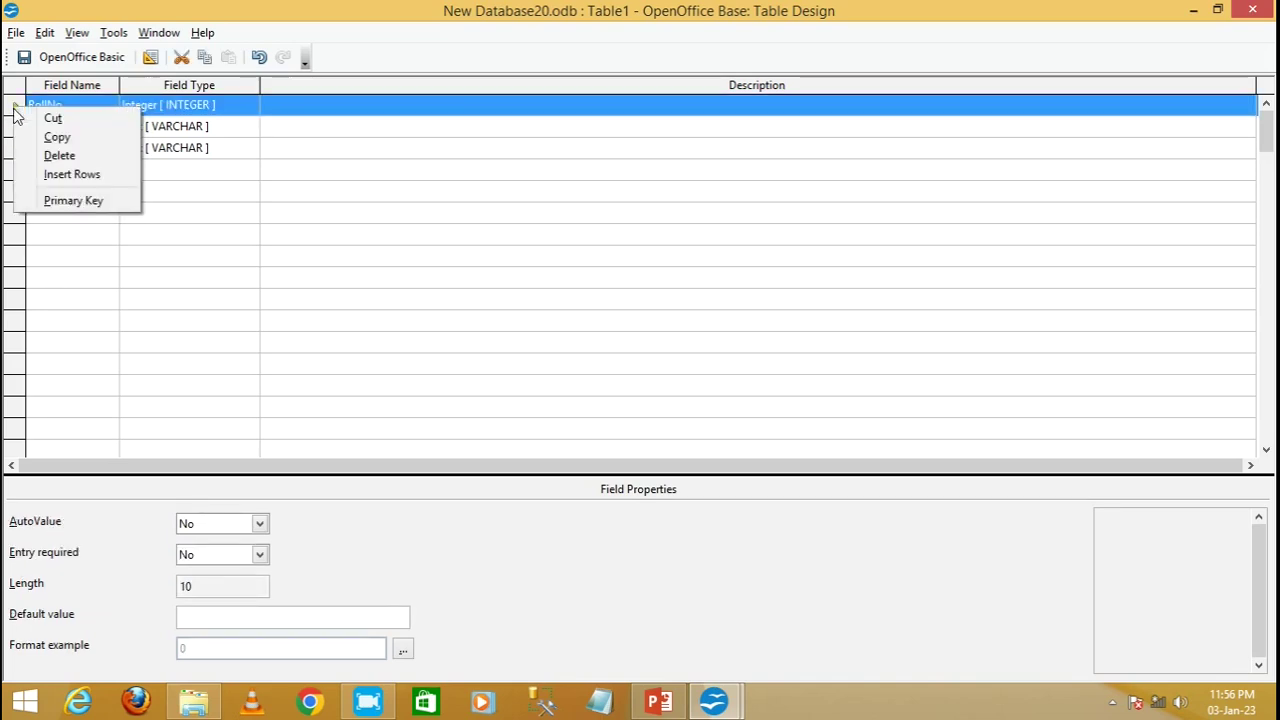
pyautogui.click(72, 201)
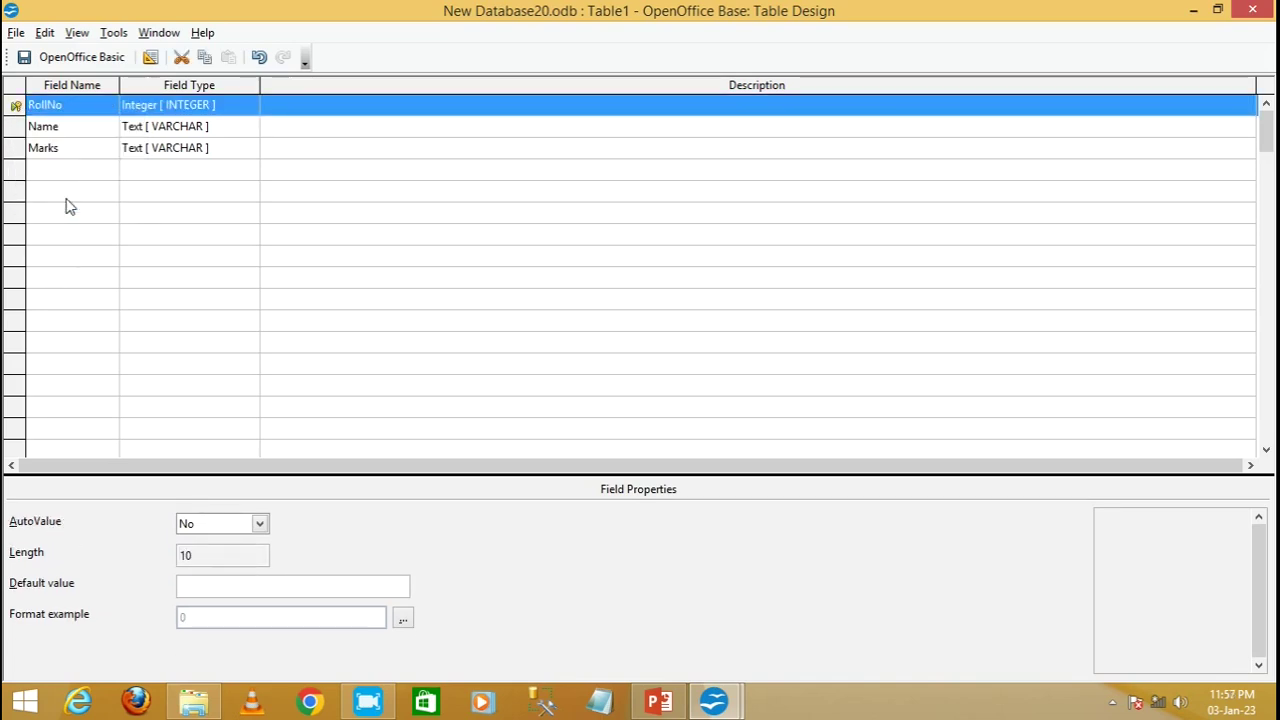
# Save the second table design as Marks and close the Table Design window.
pyautogui.click(24, 57)
pyautogui.press('BackSpace')
pyautogui.write('Marks')
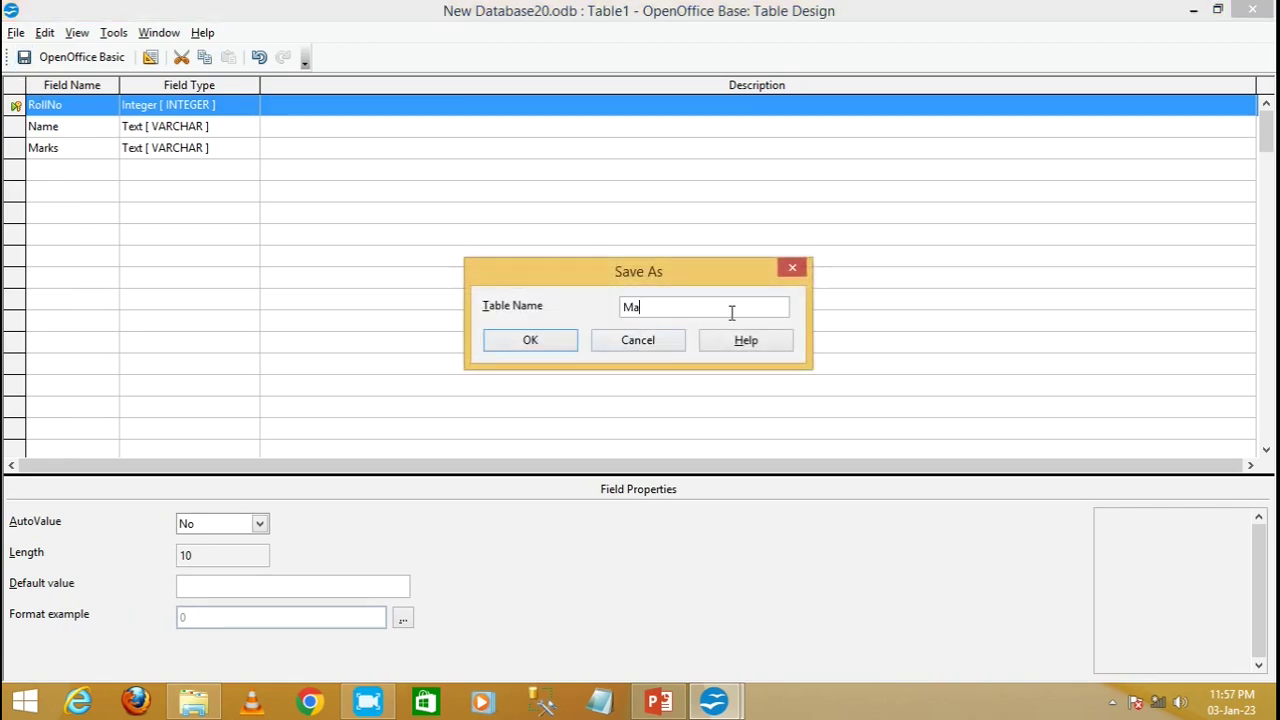
pyautogui.click(518, 346)
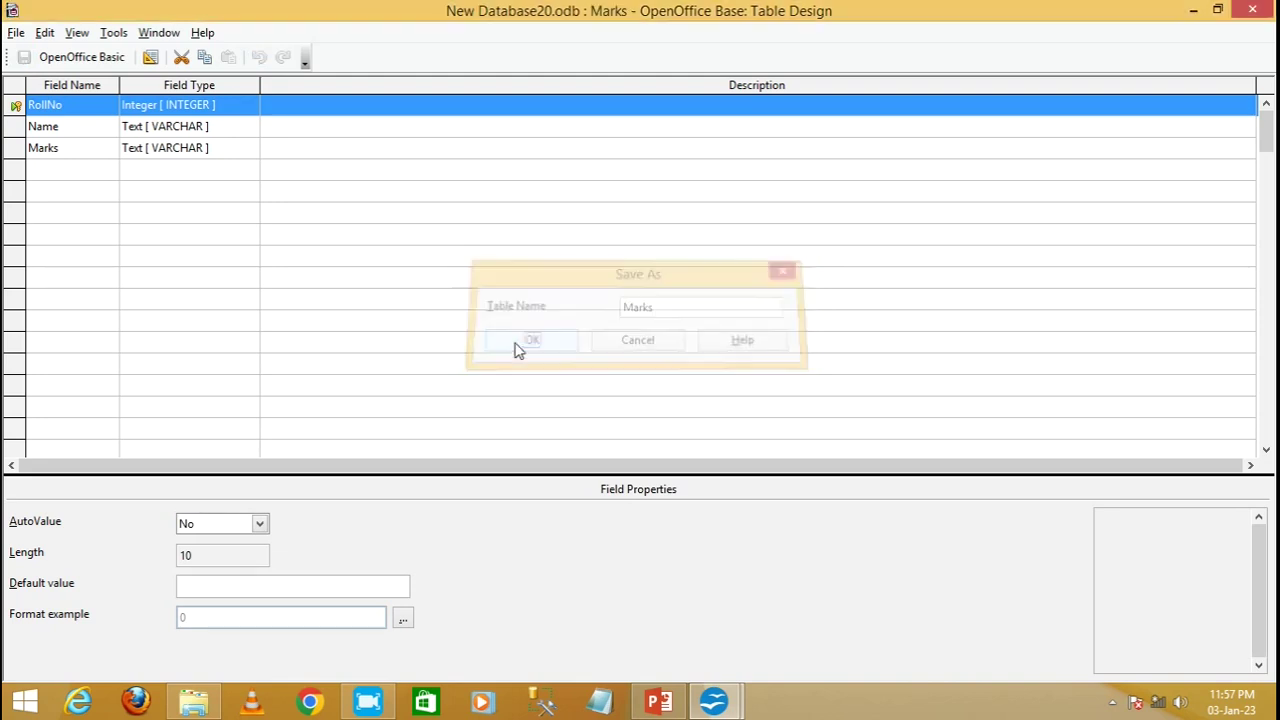
pyautogui.click(1250, 10)
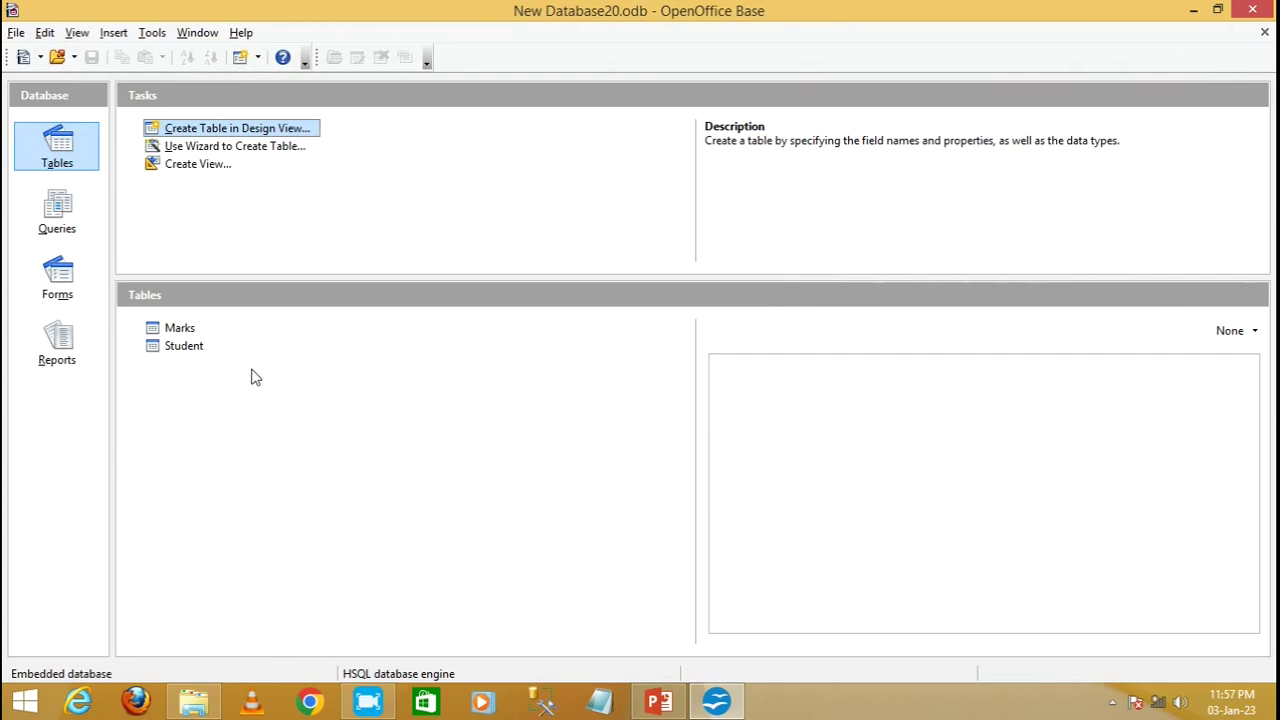
# Add a Student record with RollNo 1, the student's name and Class 10.
pyautogui.doubleClick(160, 350)
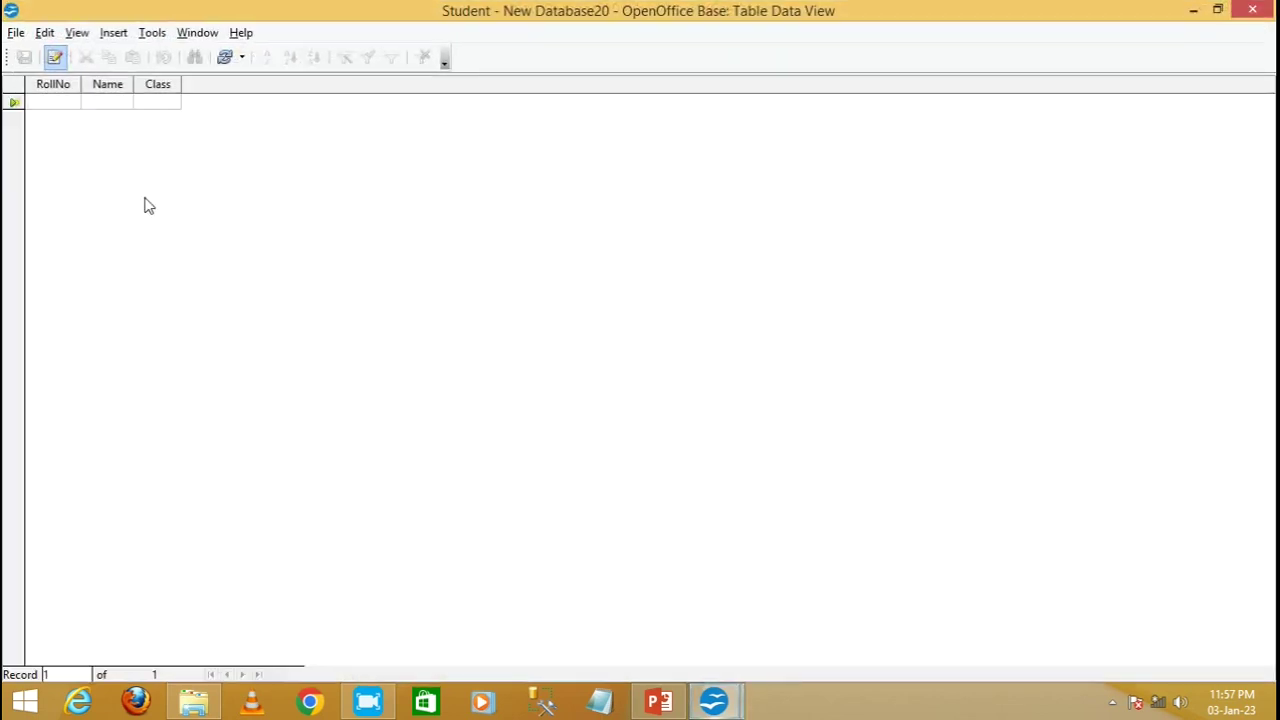
pyautogui.write('1')
pyautogui.press('Tab')
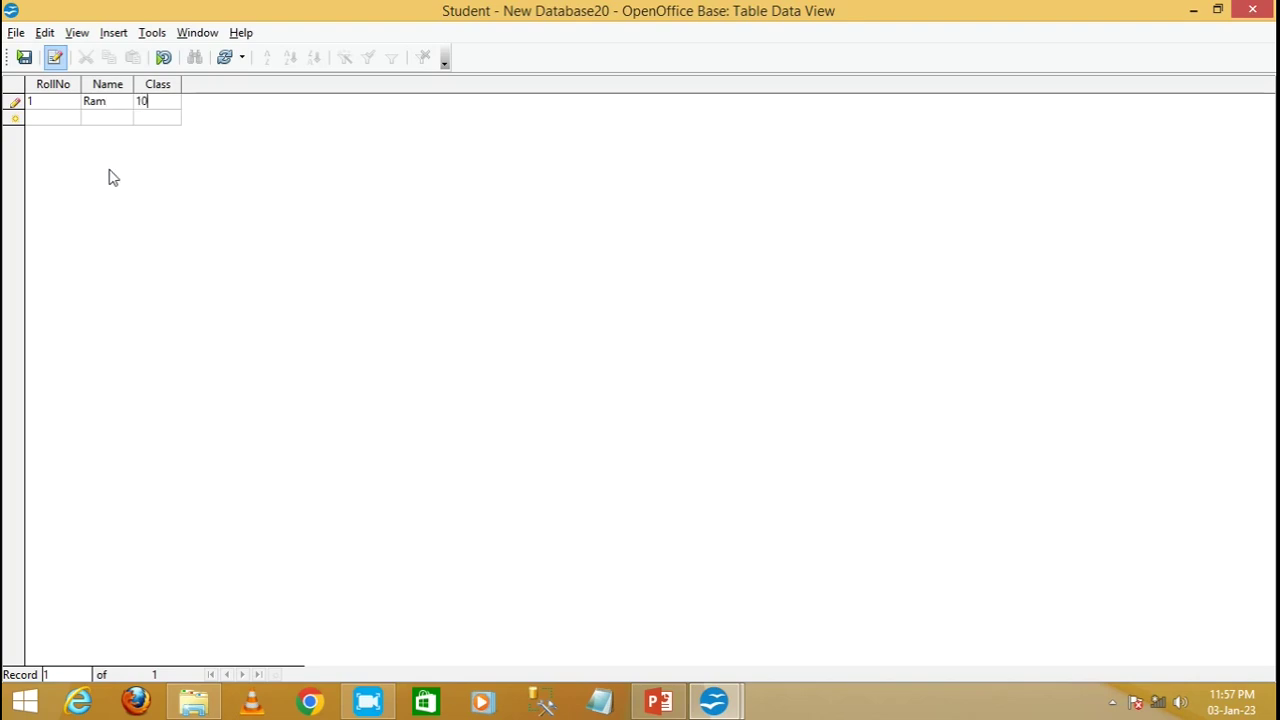
pyautogui.click(25, 60)
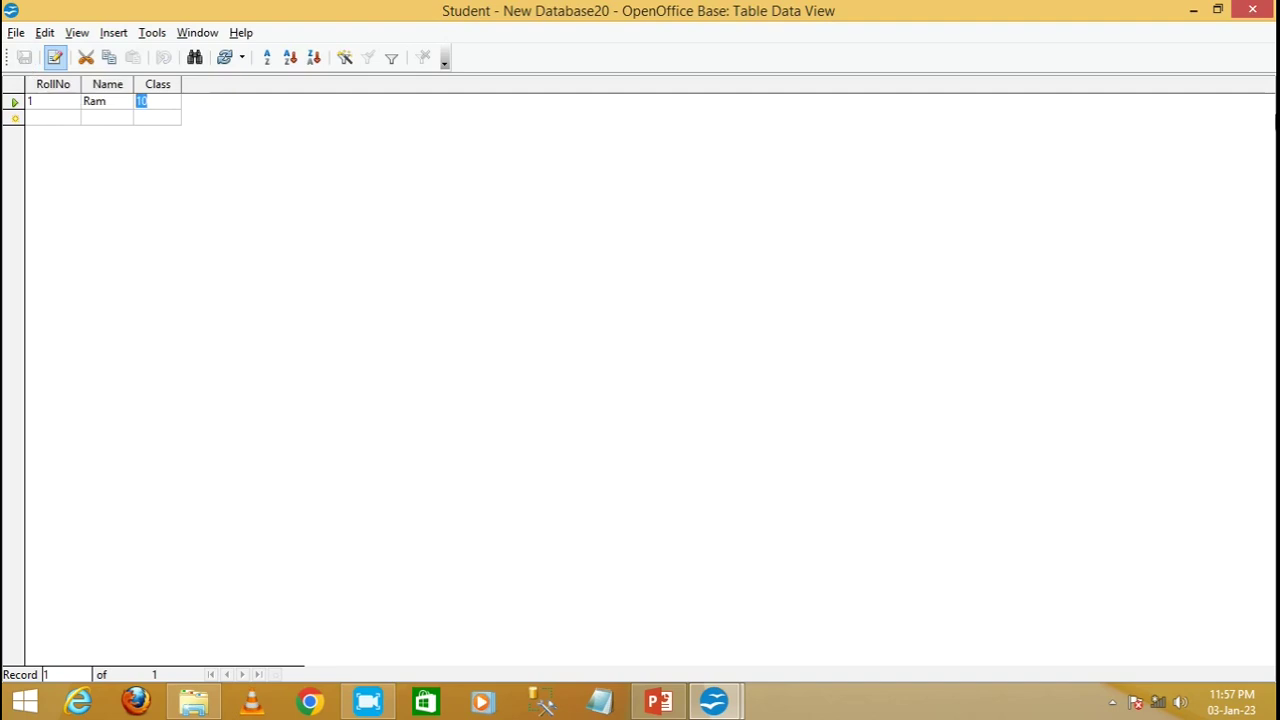
pyautogui.click(1250, 12)
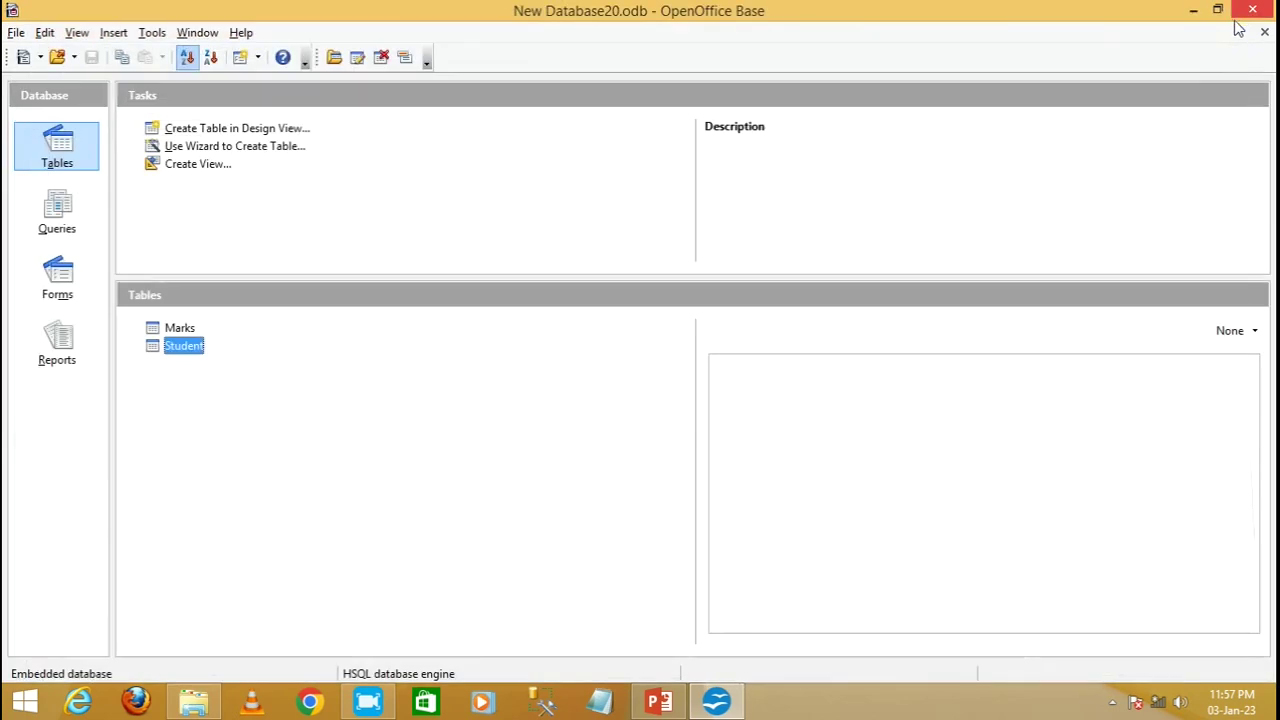
# Add a matching Marks record with RollNo 1, the same name and 100 marks.
pyautogui.doubleClick(170, 329)
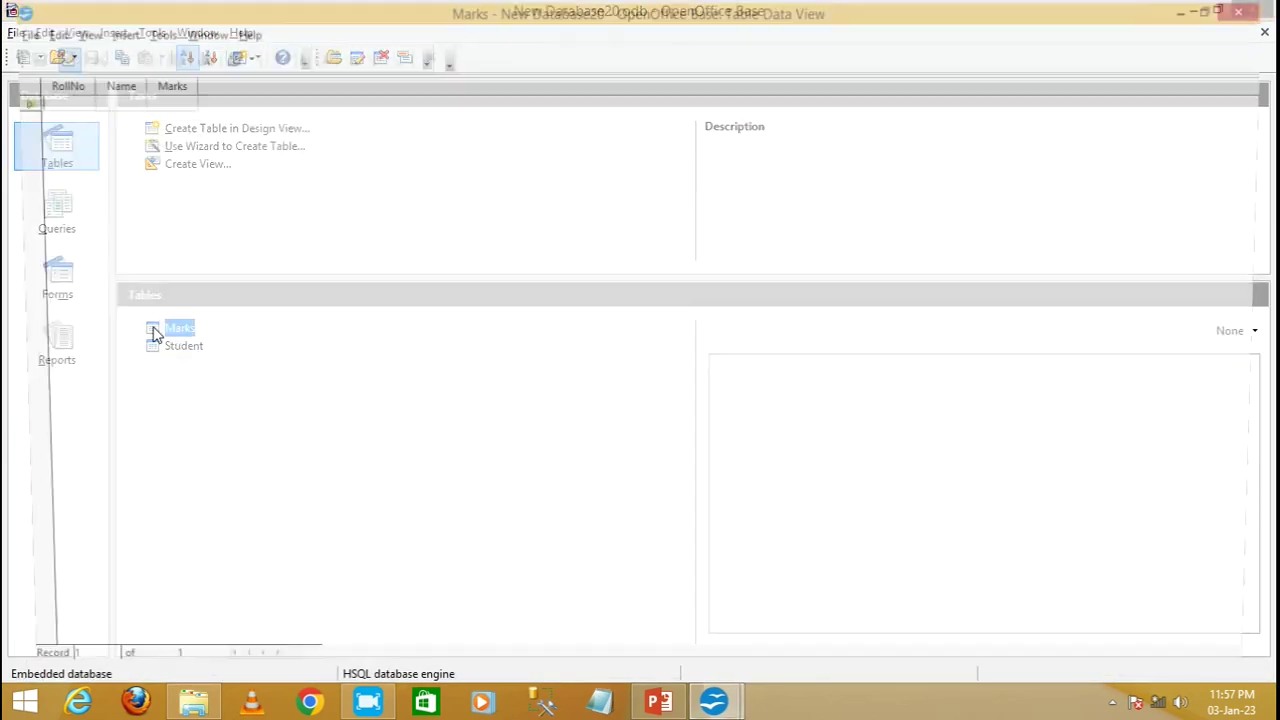
pyautogui.write('1')
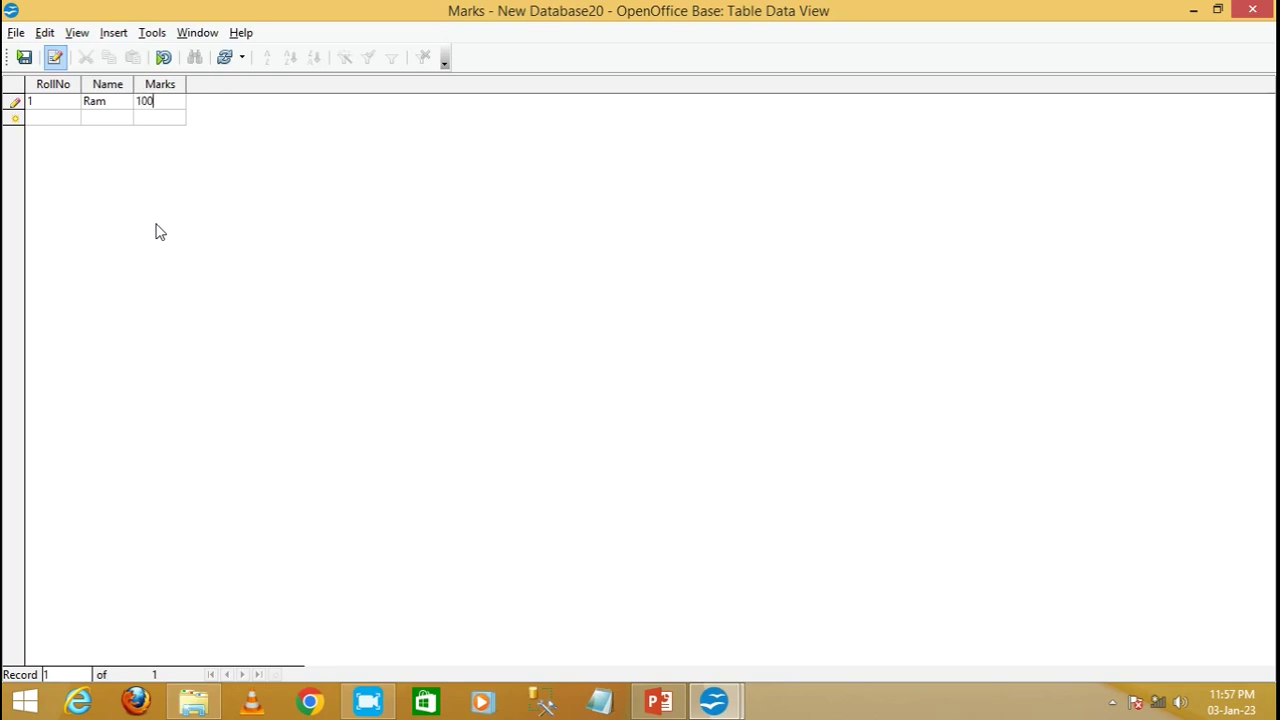
pyautogui.click(26, 62)
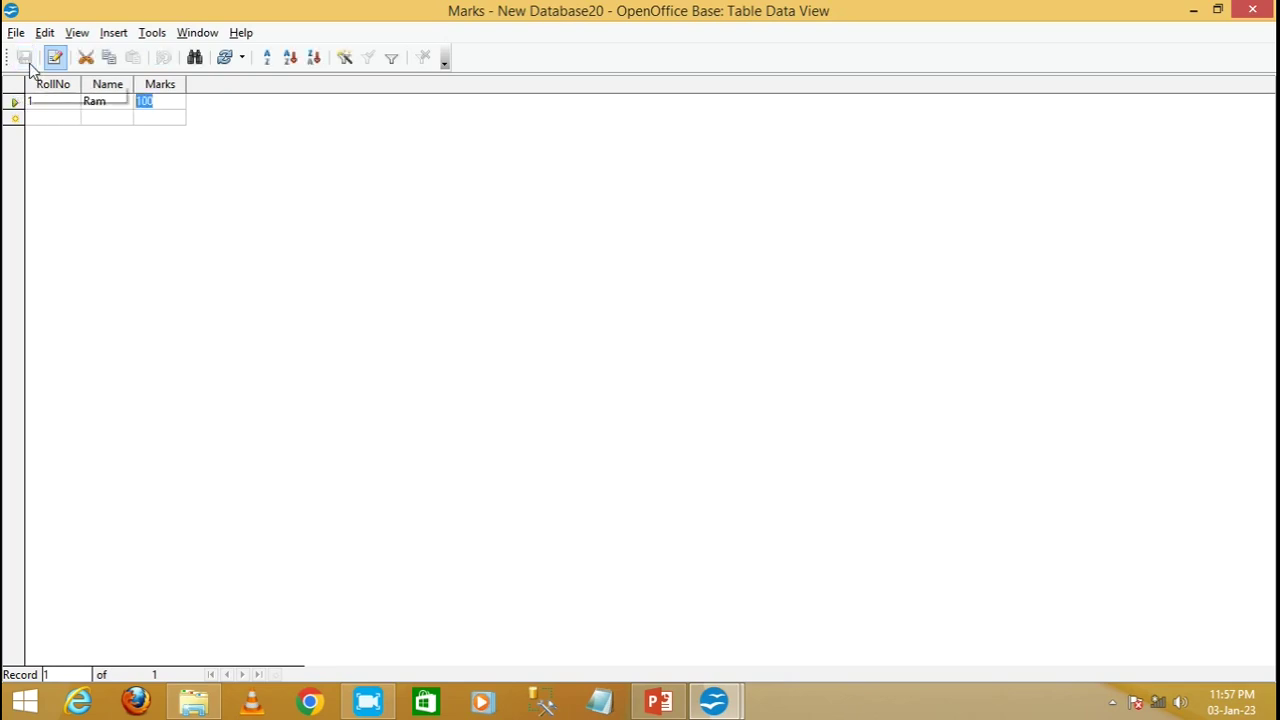
pyautogui.click(1251, 11)
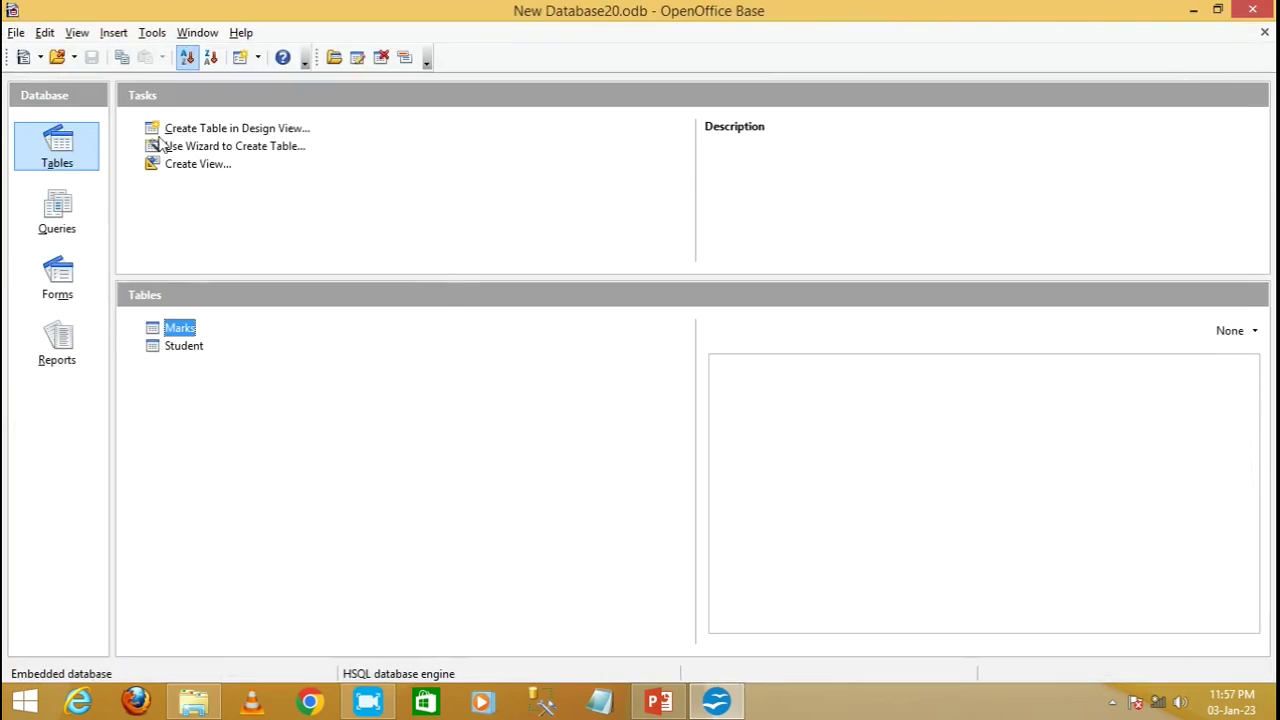
# Add Student and Marks to Relation Design and connect Student.RollNo to Marks.RollNo.
pyautogui.click(151, 34)
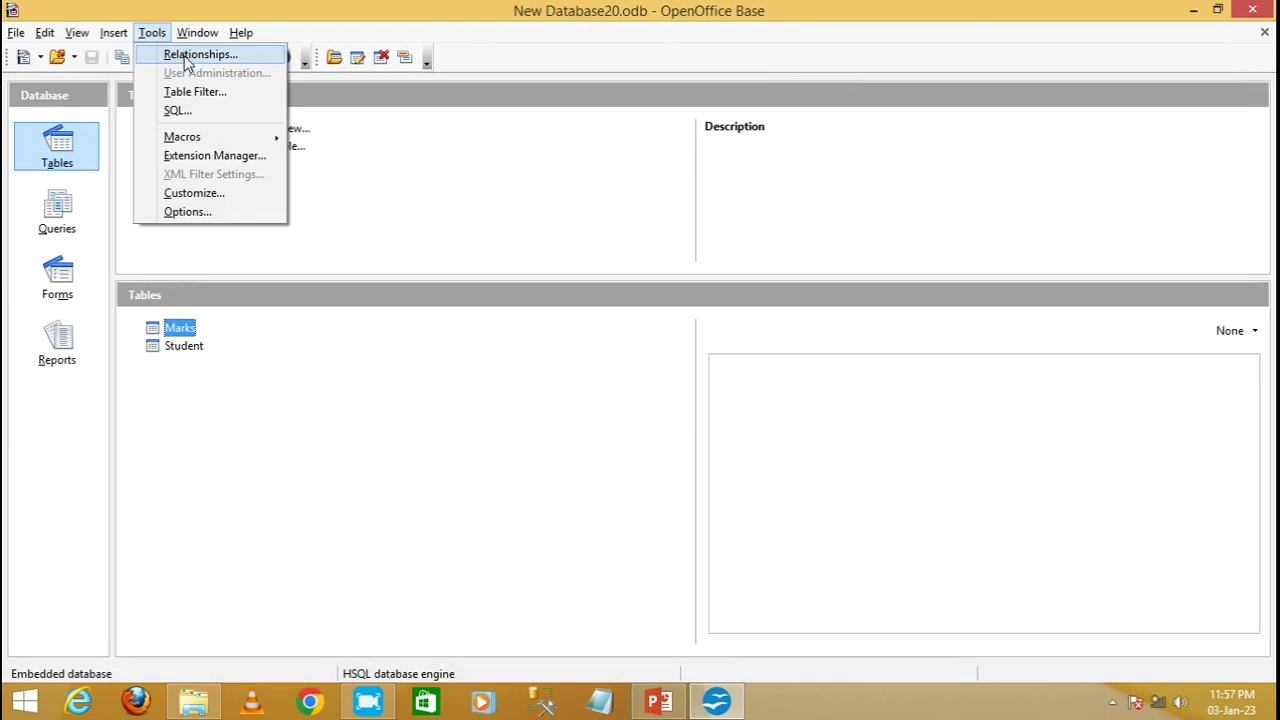
pyautogui.click(189, 56)
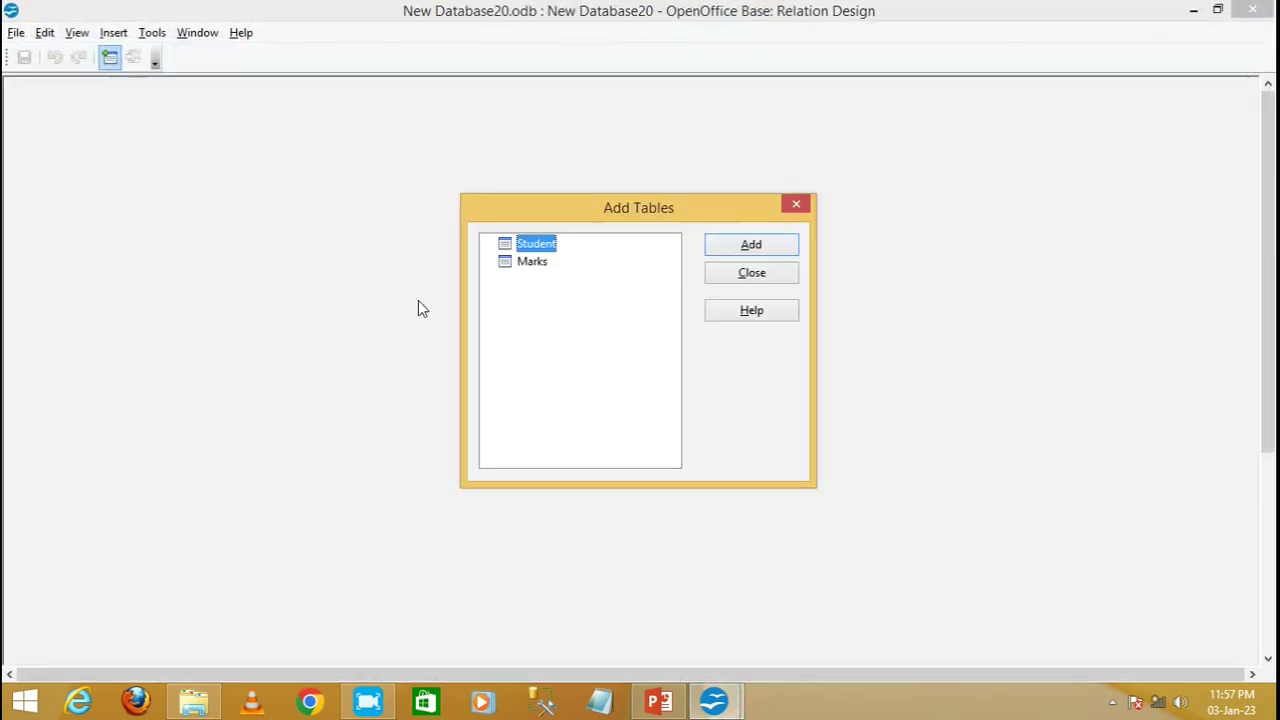
pyautogui.click(731, 252)
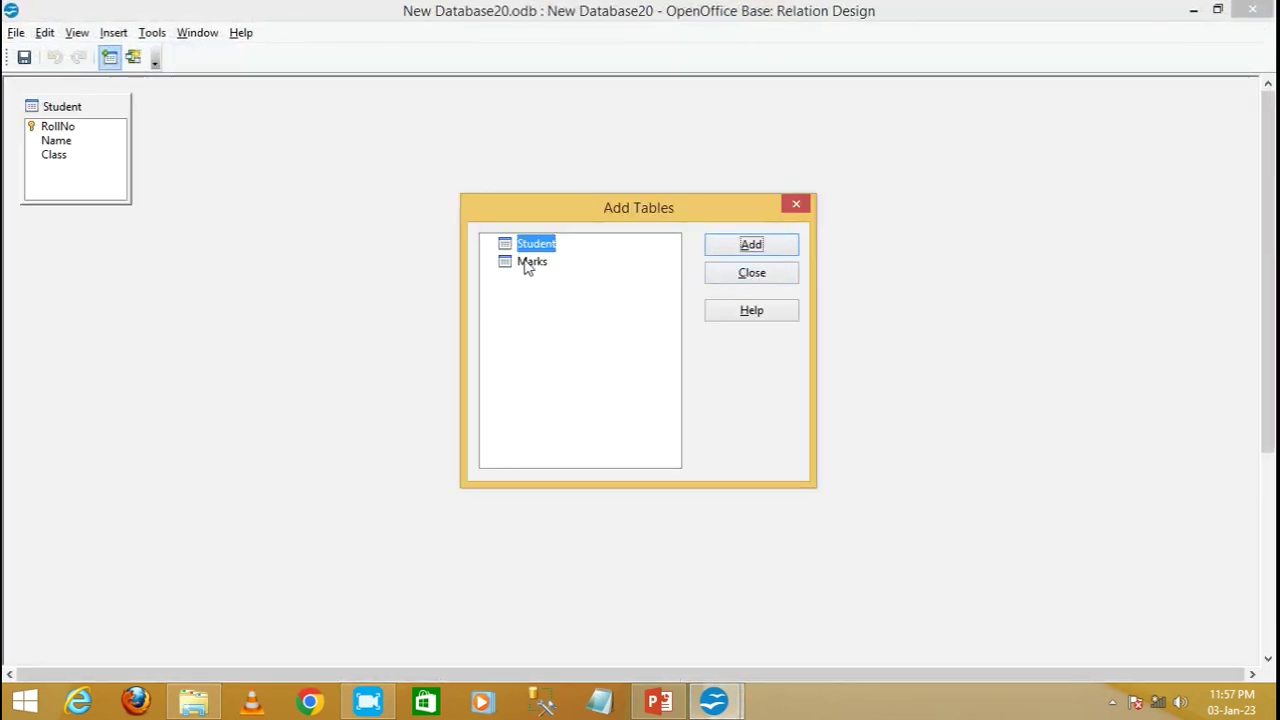
pyautogui.click(527, 262)
pyautogui.click(751, 246)
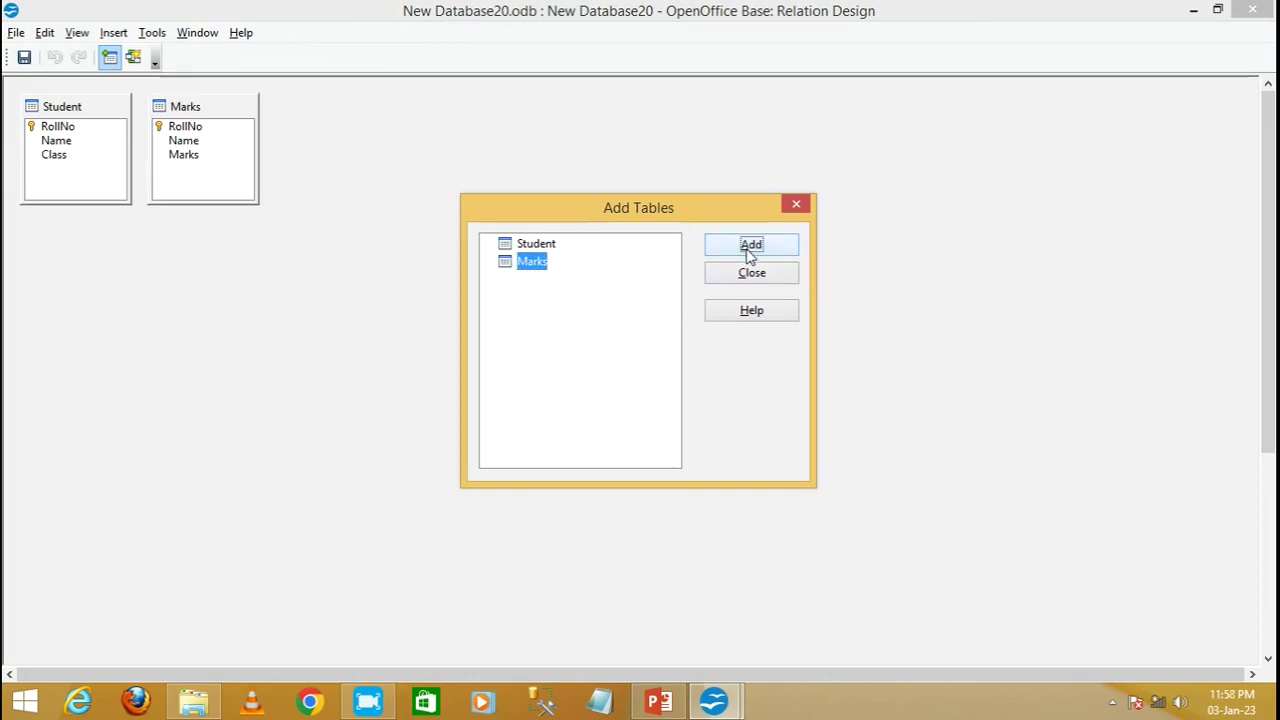
pyautogui.click(733, 277)
pyautogui.moveTo(183, 122); pyautogui.dragTo(403, 131)
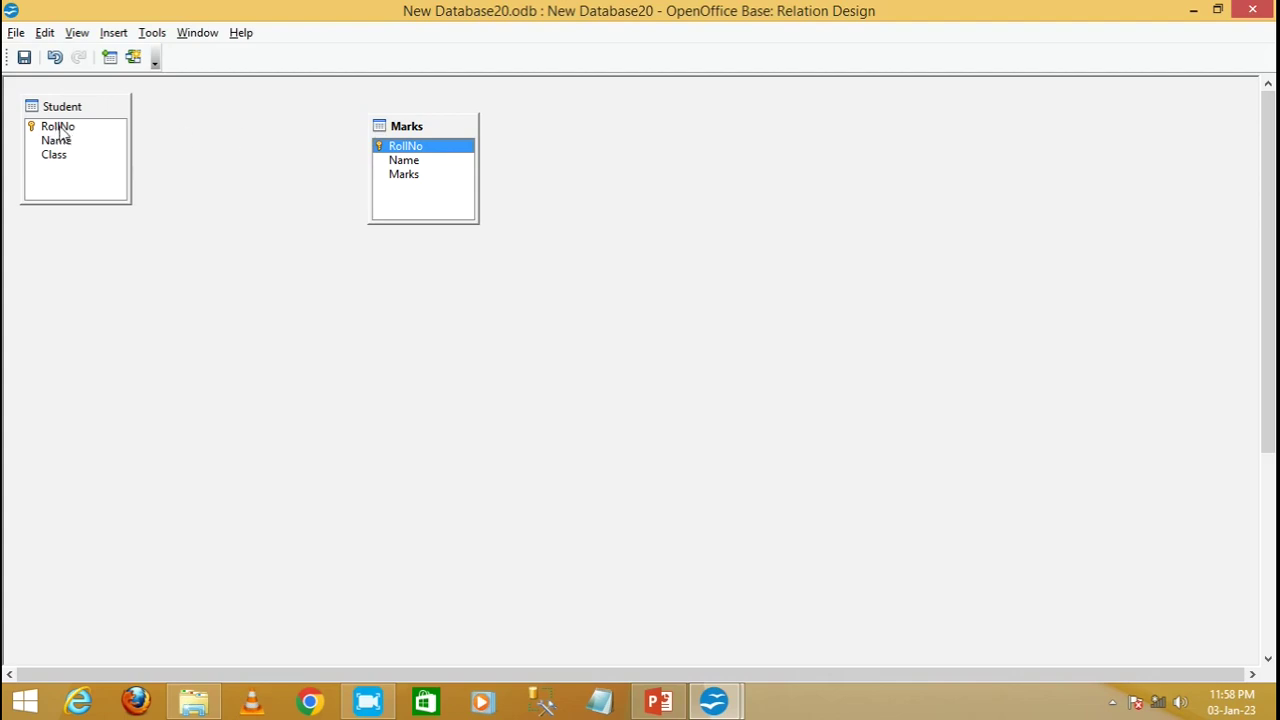
pyautogui.moveTo(58, 133); pyautogui.dragTo(385, 150)
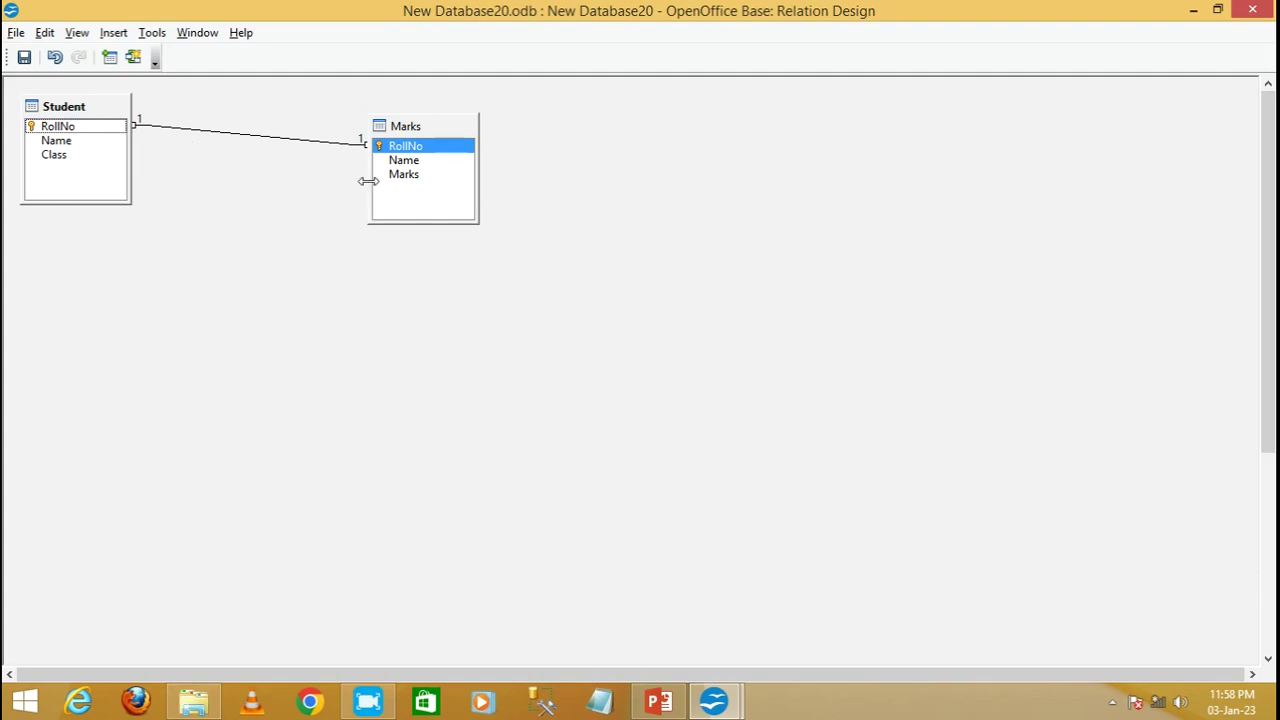
# Set the Student–Marks relation to Update cascade and save the relationship design.
pyautogui.click(222, 137)
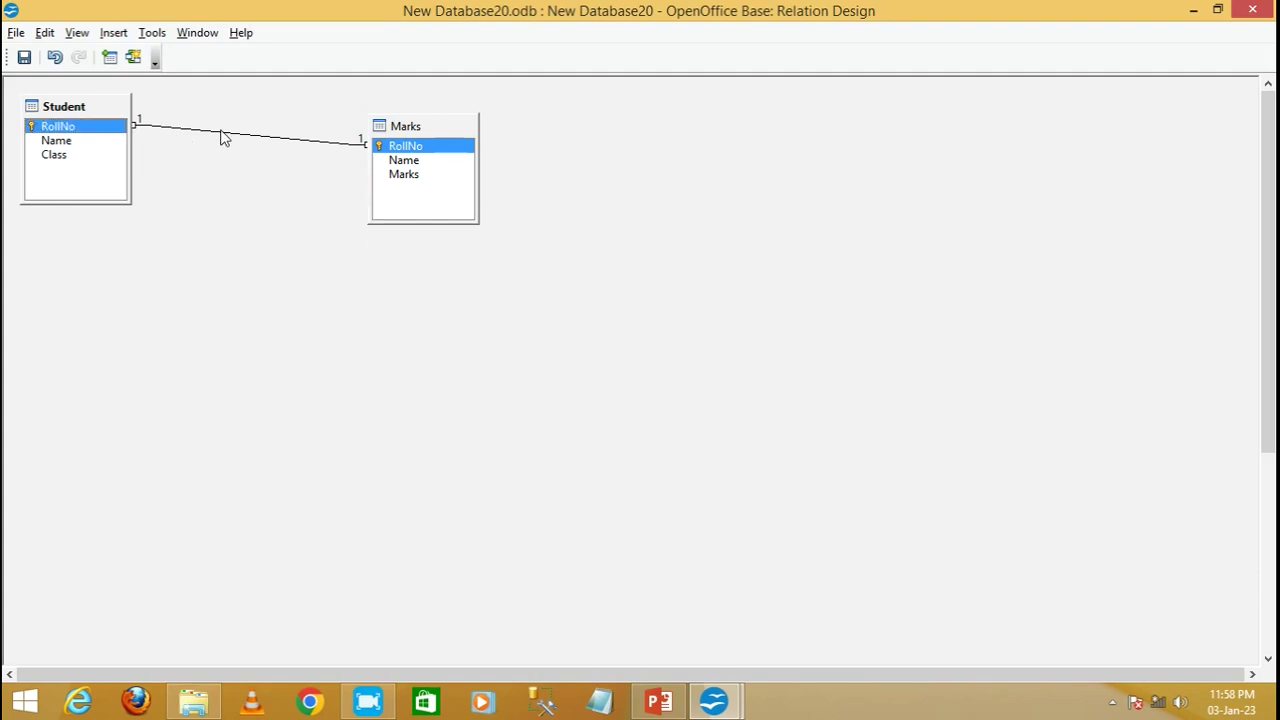
pyautogui.doubleClick(222, 137)
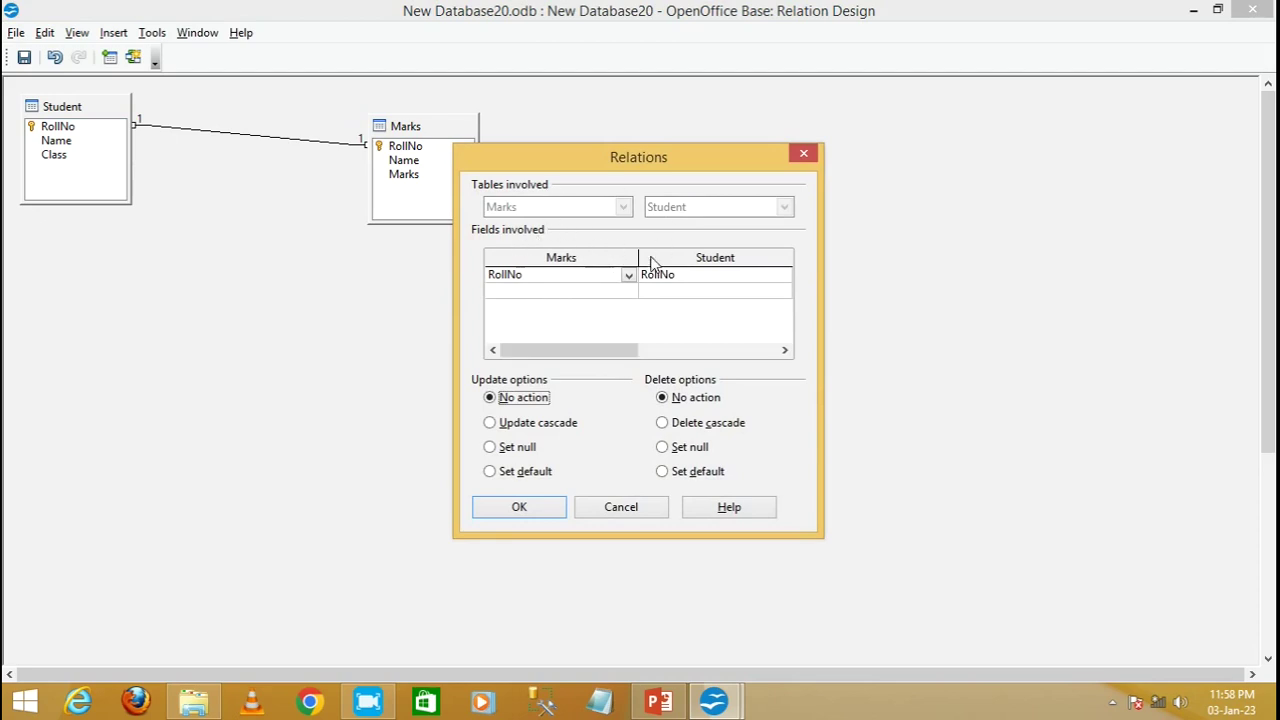
pyautogui.click(490, 424)
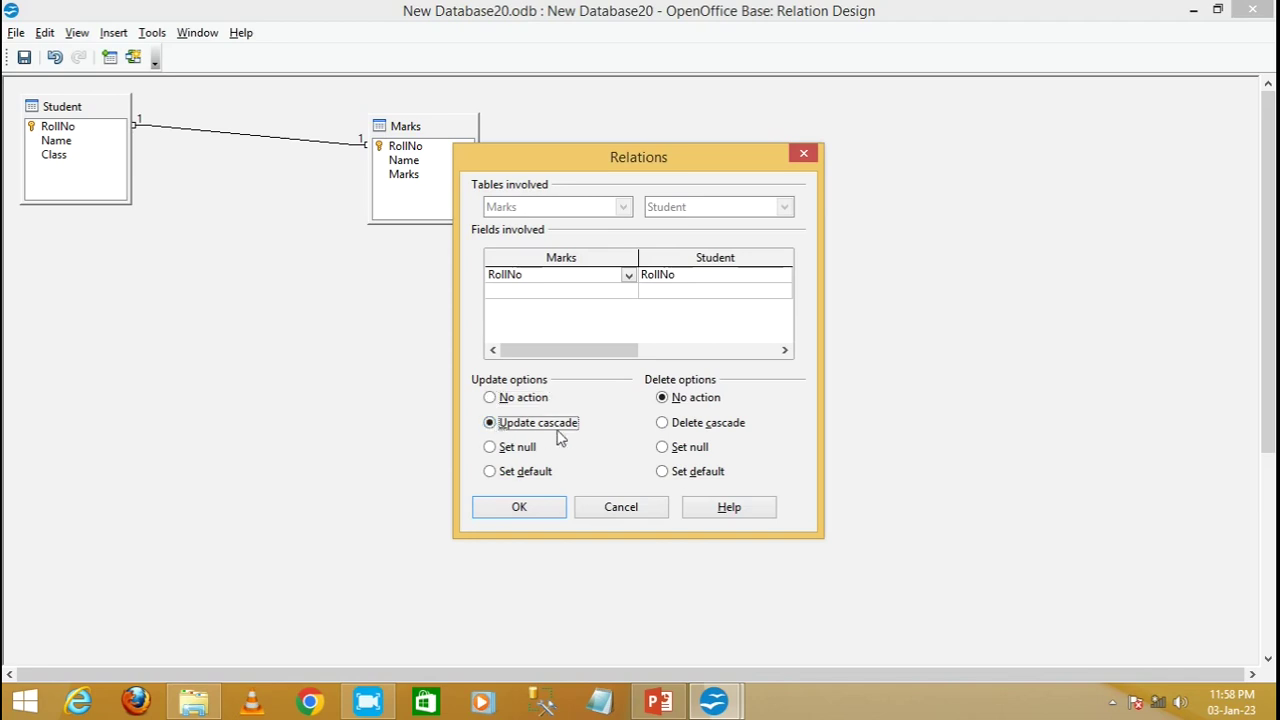
pyautogui.click(548, 514)
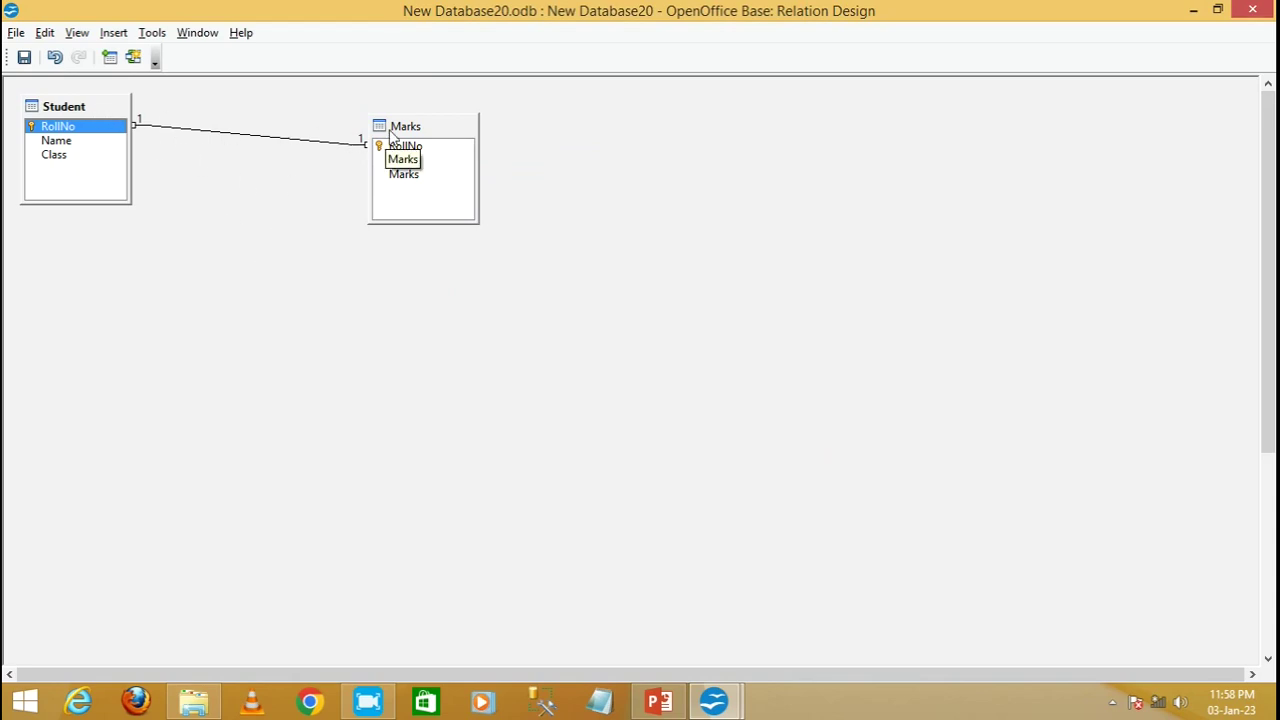
pyautogui.click(24, 57)
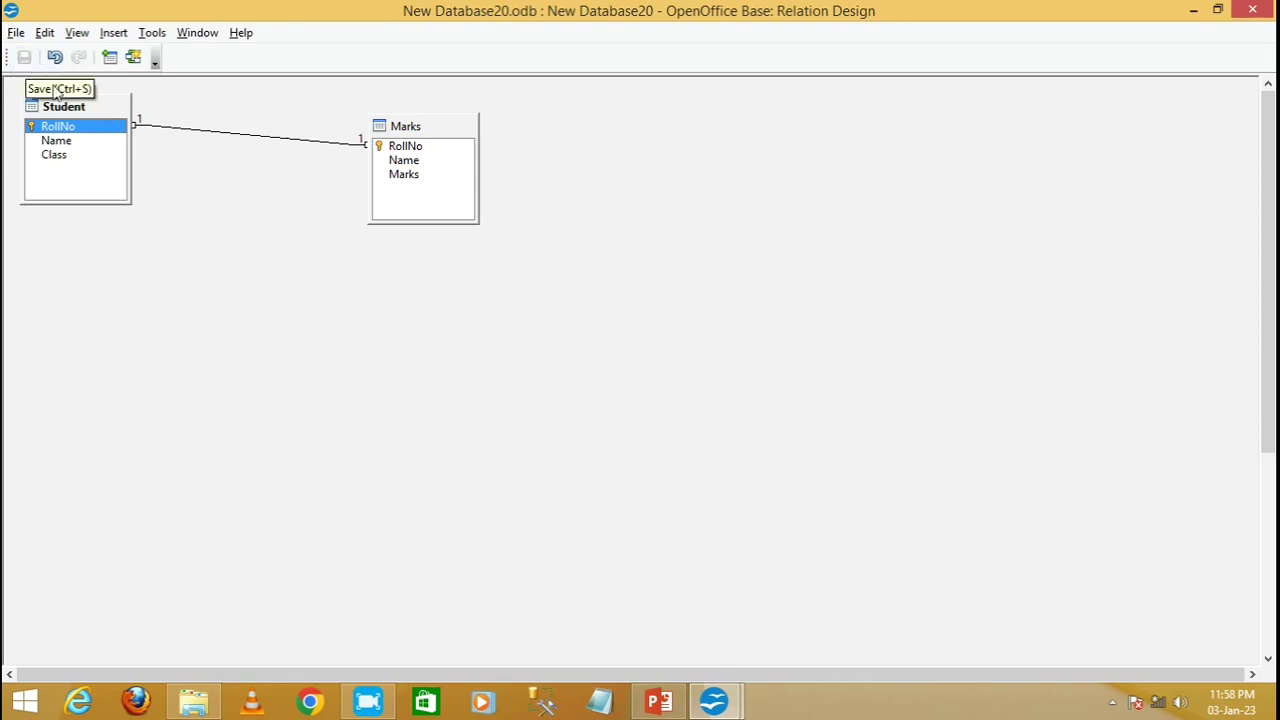
pyautogui.click(1253, 9)
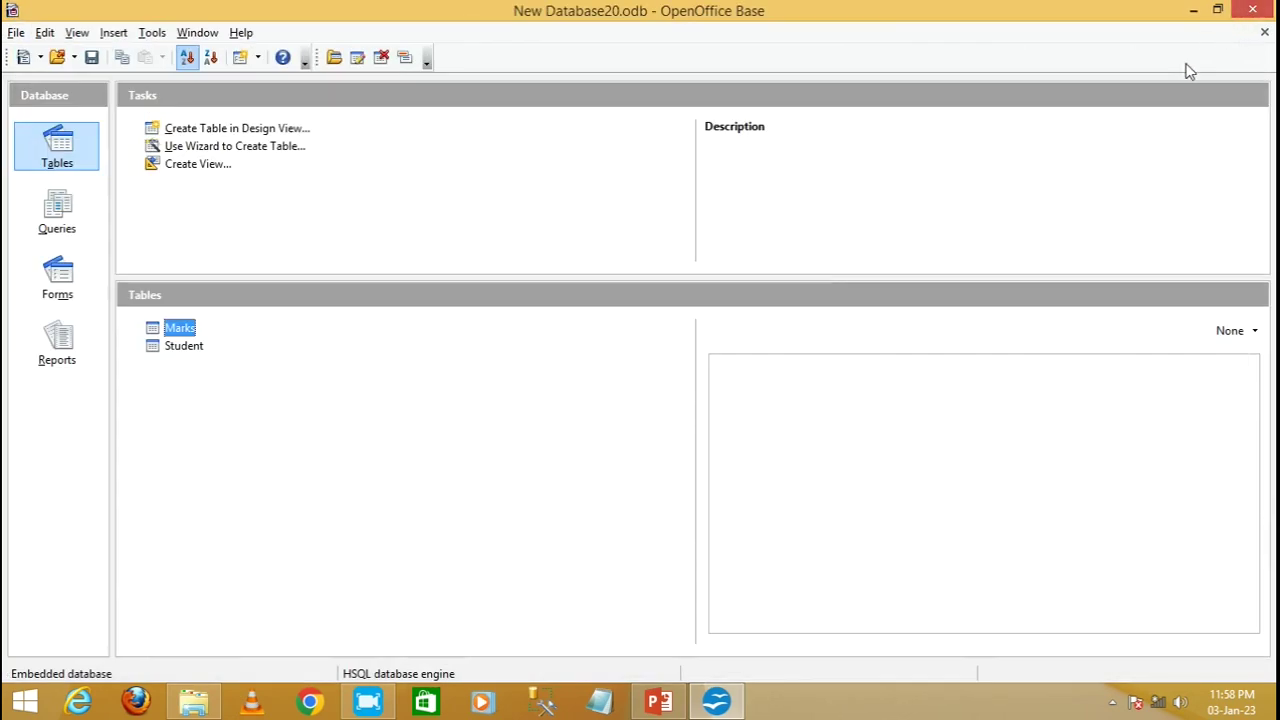
# Change the Student record's RollNo from 1 to 3, then confirm Marks shows RollNo 3.
pyautogui.click(155, 350)
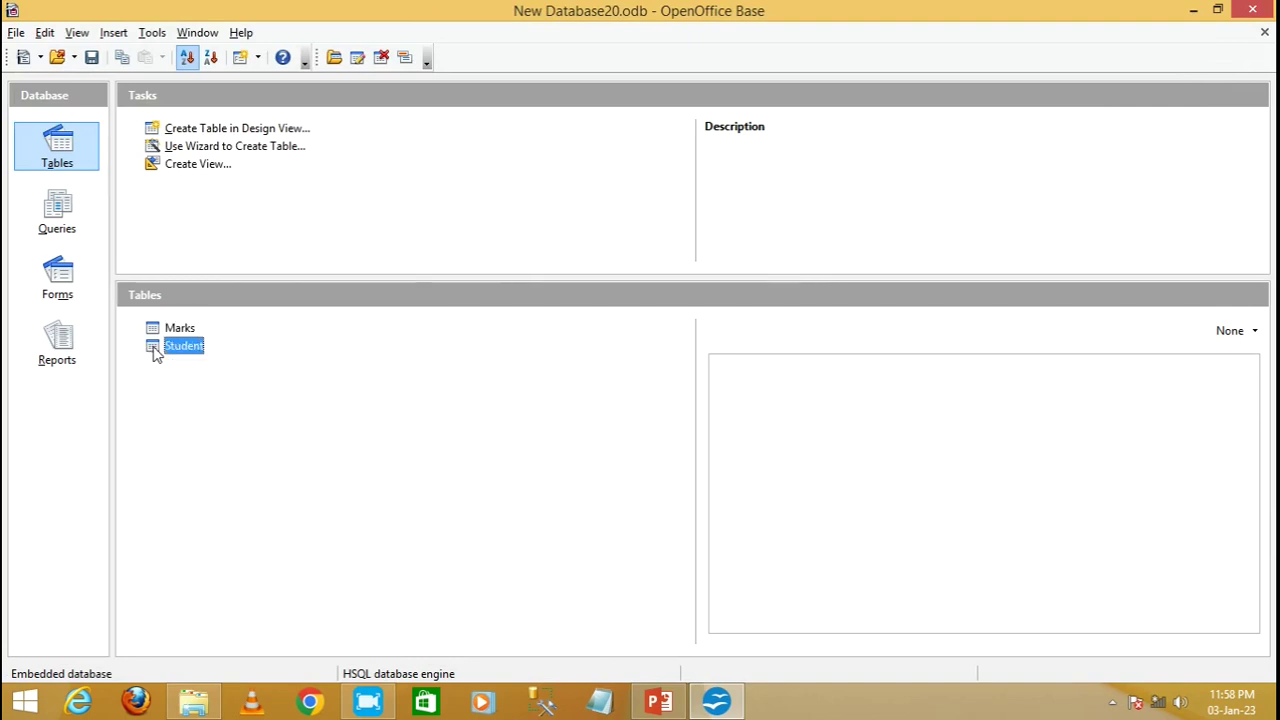
pyautogui.doubleClick(155, 348)
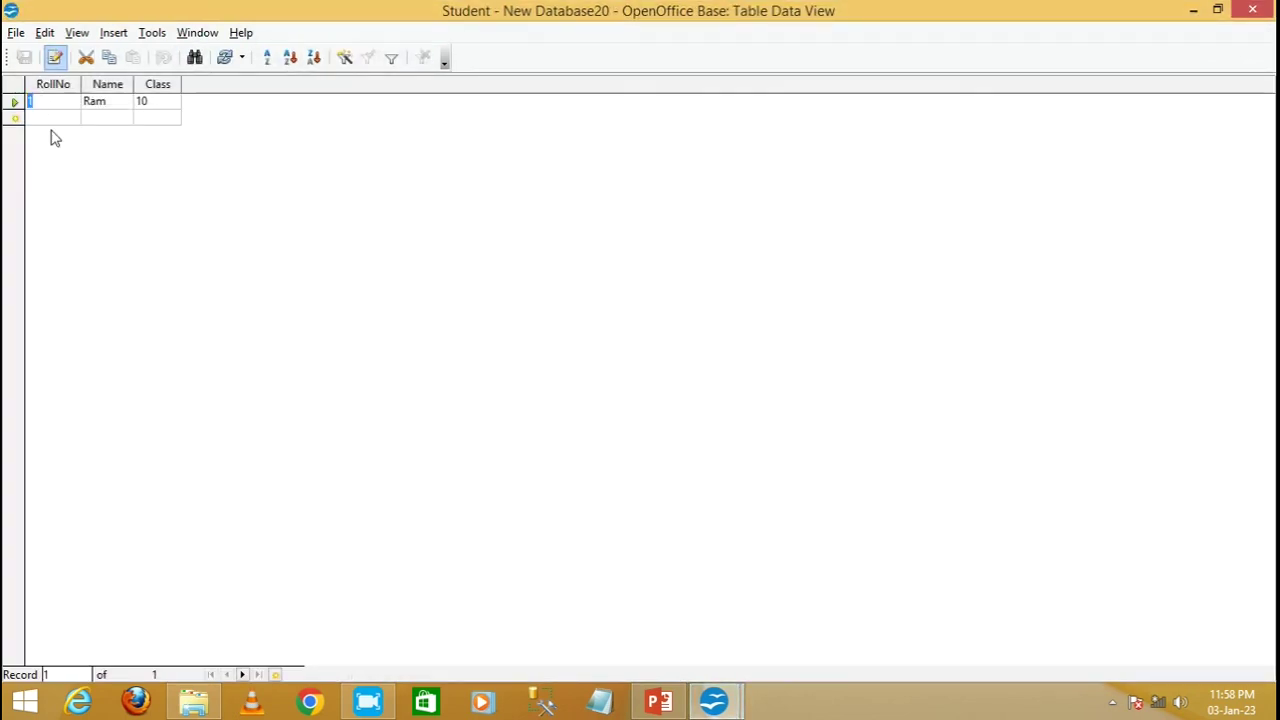
pyautogui.press('BackSpace')
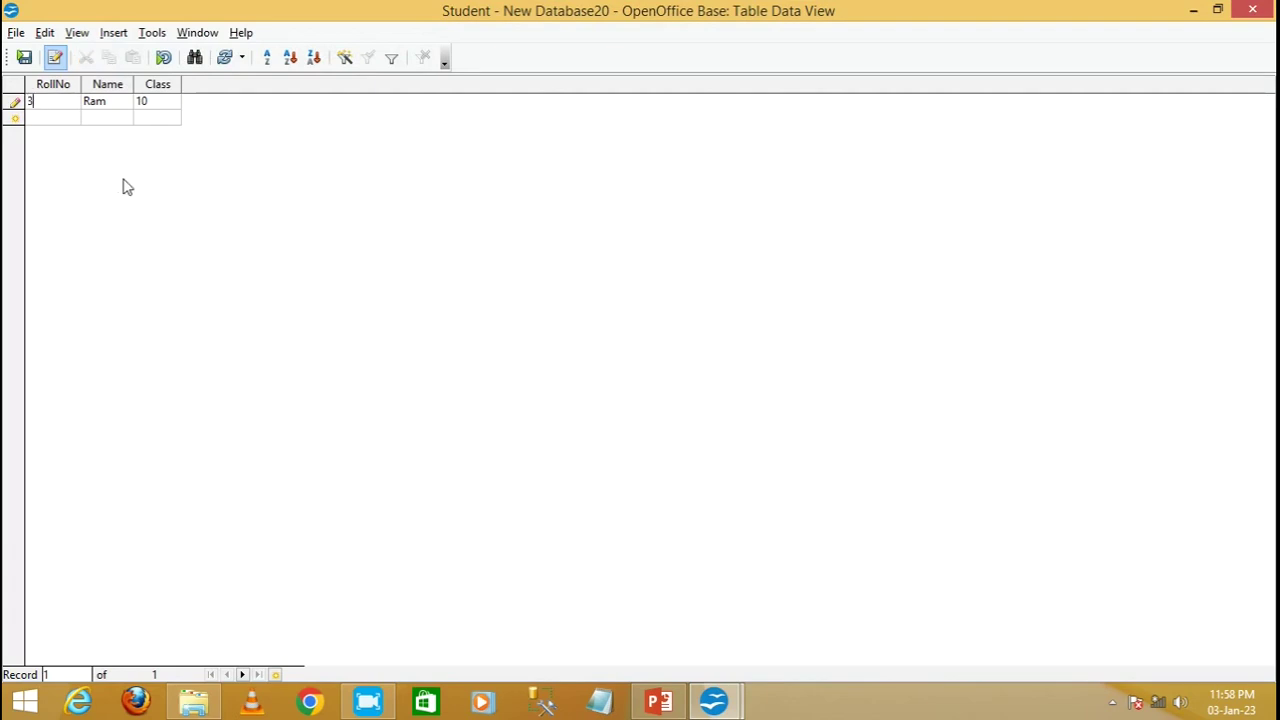
pyautogui.click(24, 57)
pyautogui.click(1253, 10)
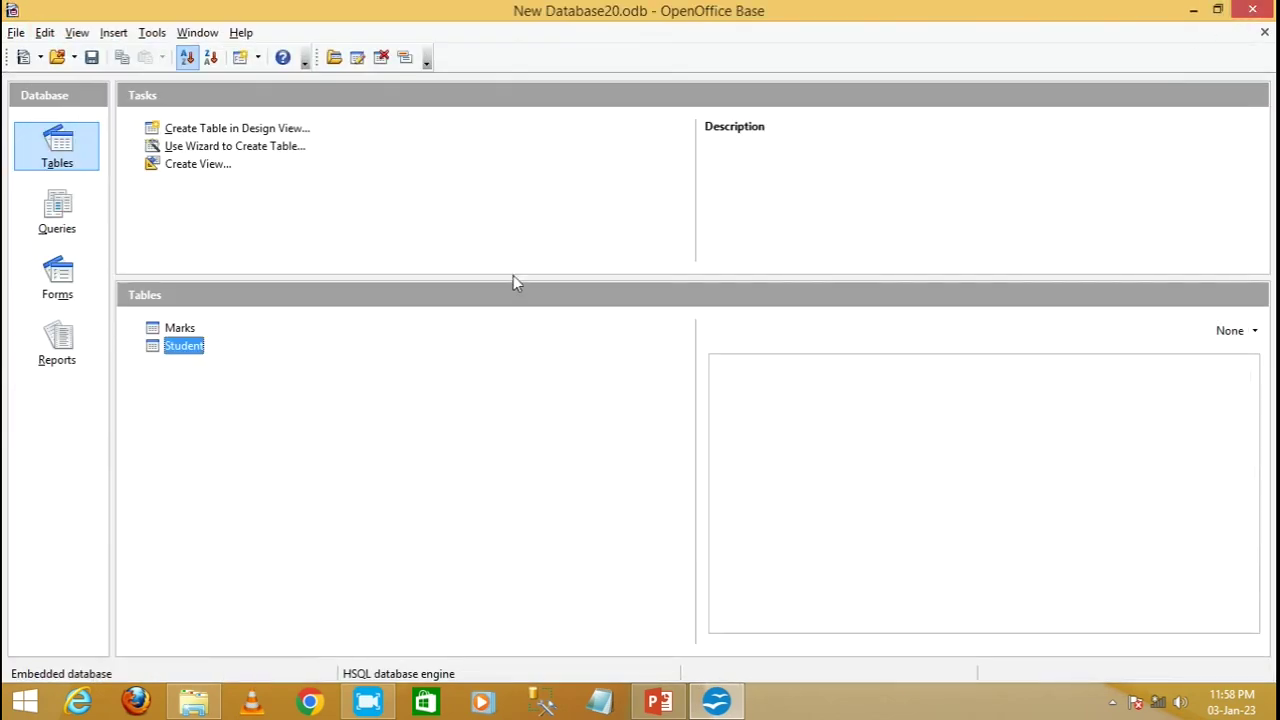
pyautogui.doubleClick(152, 333)
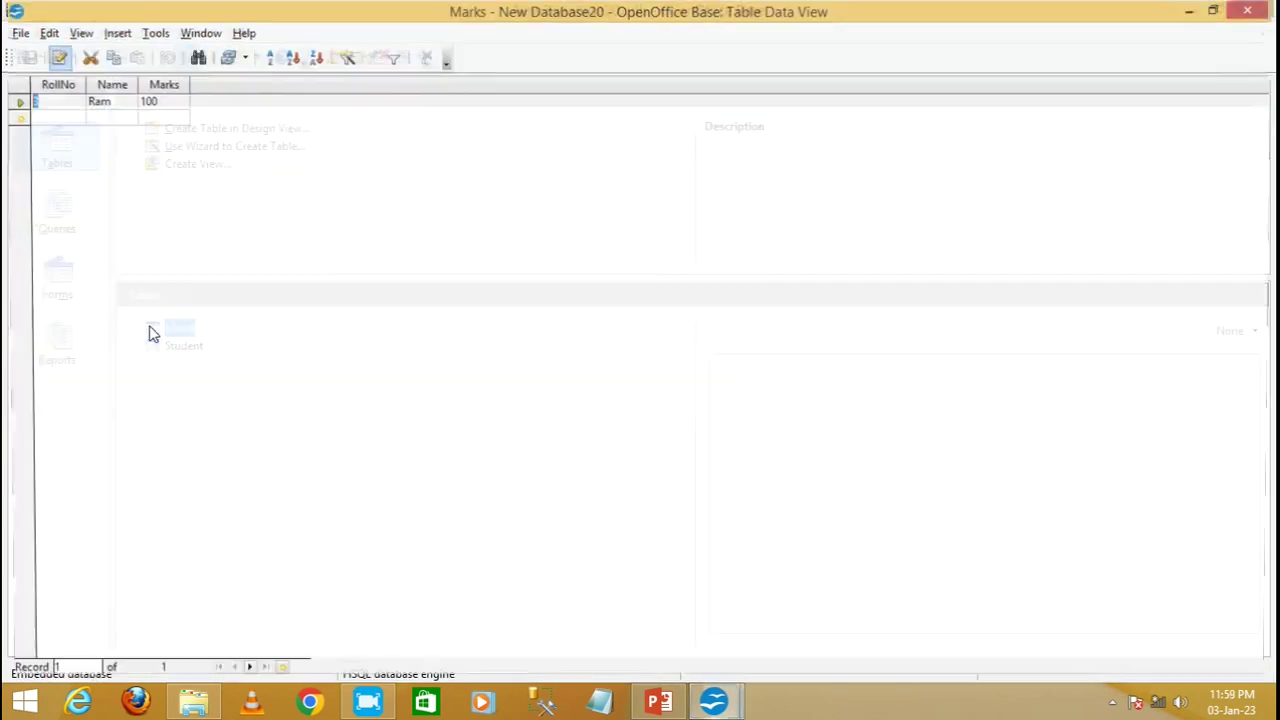
pyautogui.click(55, 119)
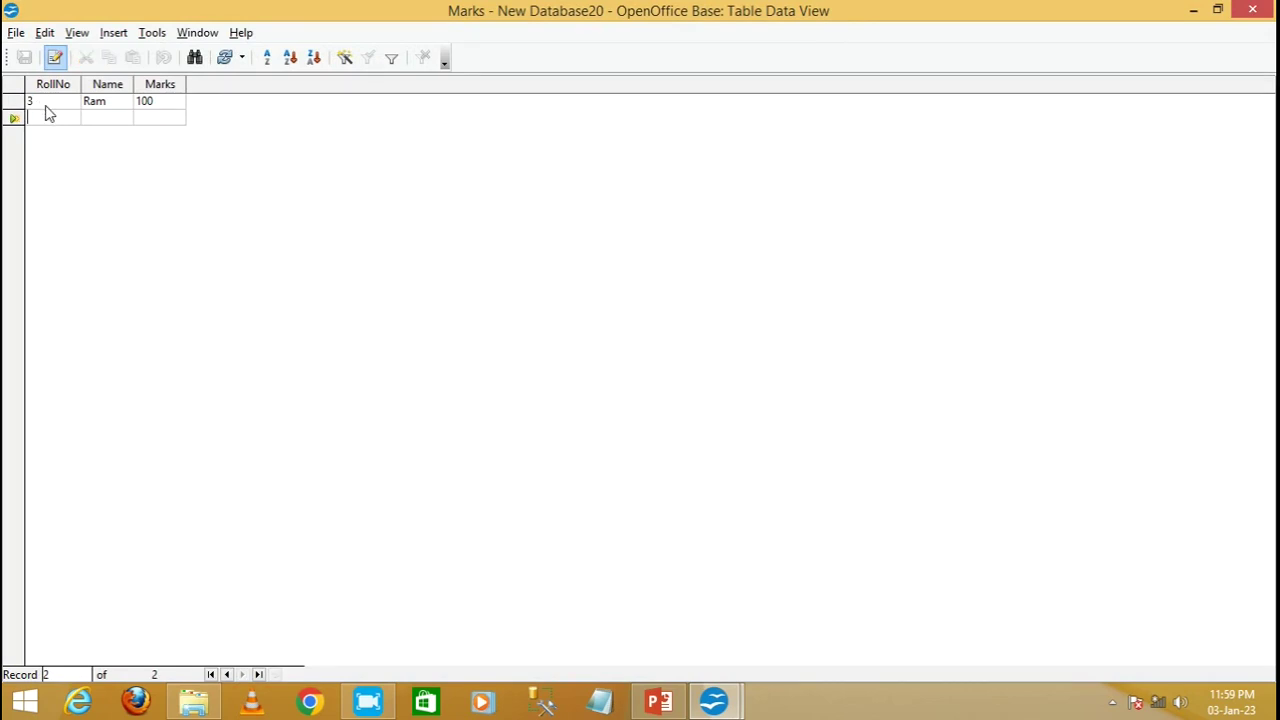